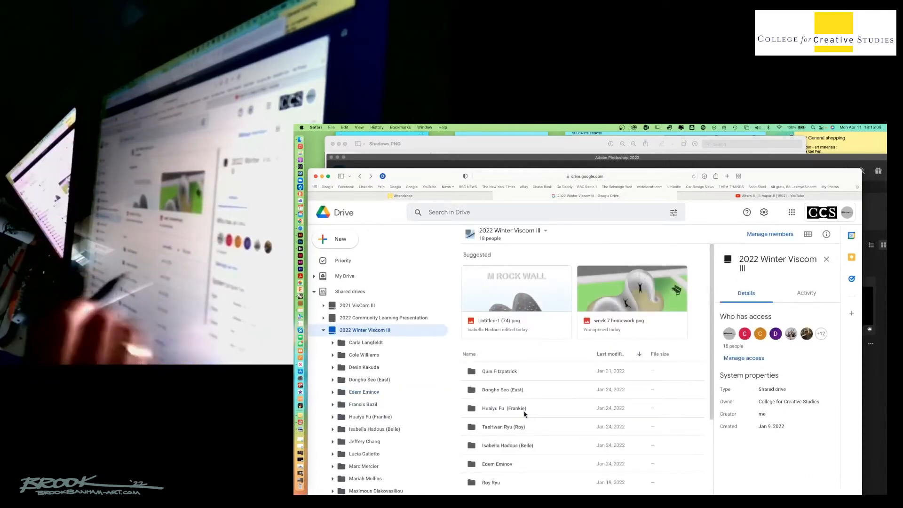
Open BrowserPreview_tmp (3).gif from the student's 4/11/2022 folder in the 2022 Winter Viscom III shared drive.
left_click_drag(712, 354, 686, 419)
double_click(500, 355)
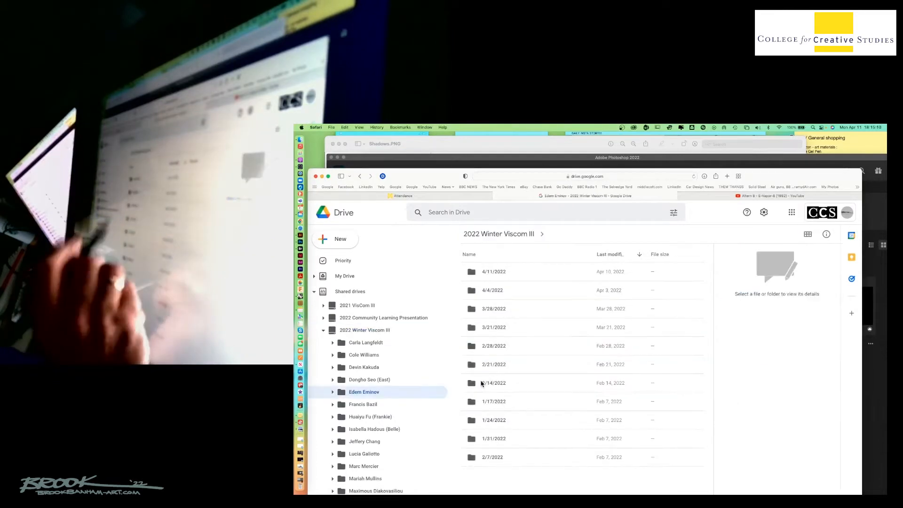
double_click(493, 273)
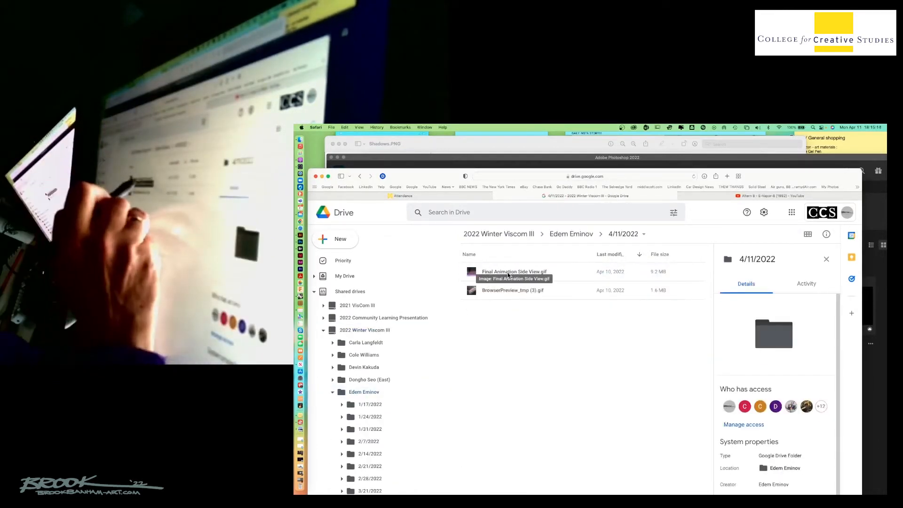
double_click(495, 291)
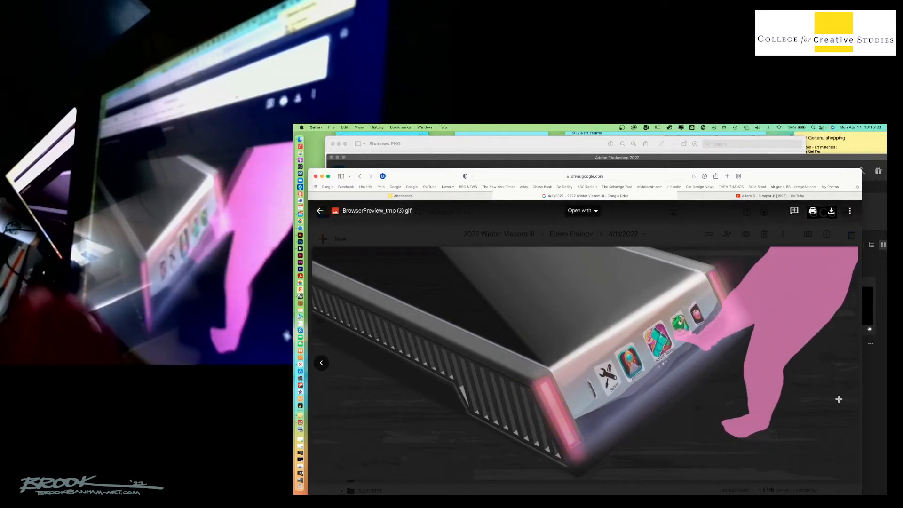
Return to the GIF preview and capture a screenshot of the device and pink figure artwork.
key("super+z")
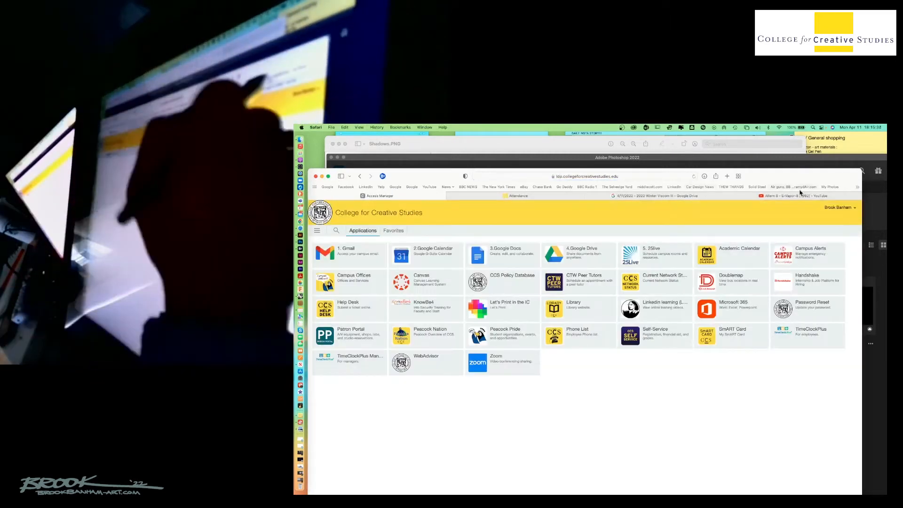
left_click(680, 196)
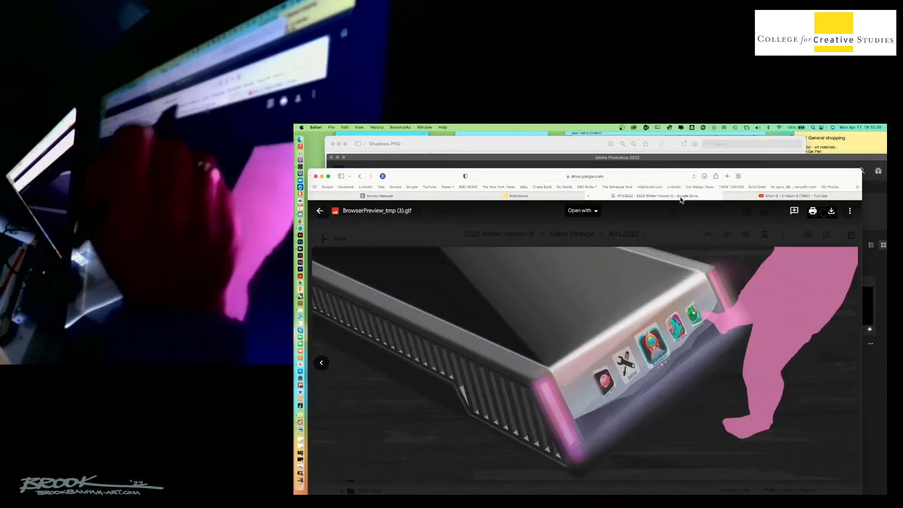
key("shift+super+4")
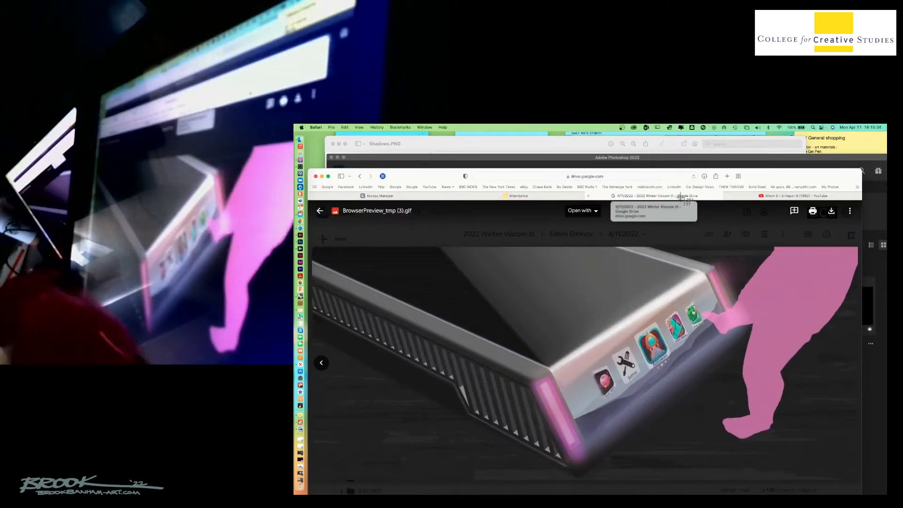
left_click_drag(316, 250, 857, 480)
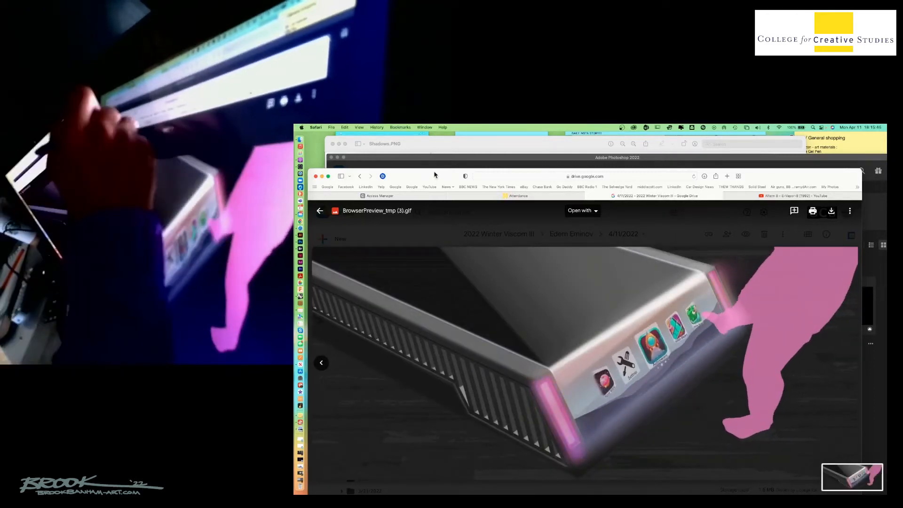
Switch to Photoshop and open Screen Shot 2022-04-11 at 6.15.42 PM.png from the Desktop.
left_click_drag(437, 174, 446, 406)
left_click_drag(447, 146, 459, 425)
left_click_drag(436, 159, 432, 142)
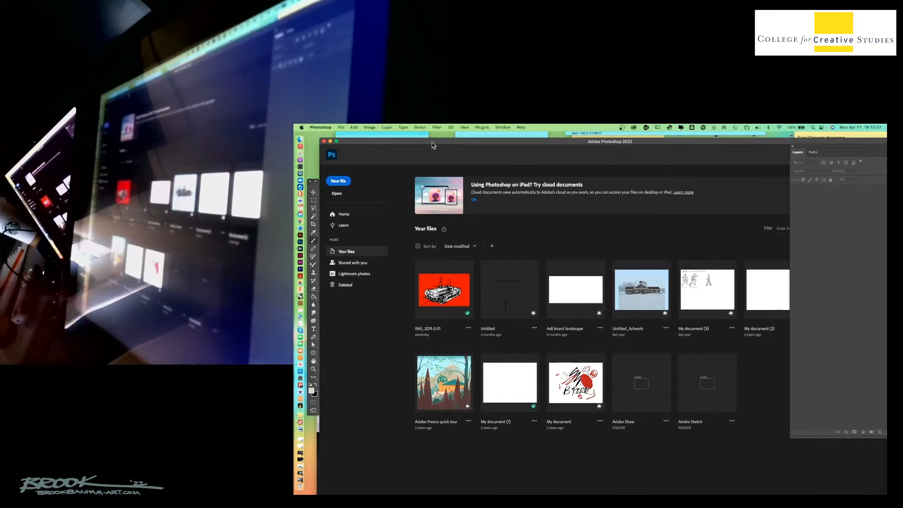
left_click(341, 127)
left_click(346, 142)
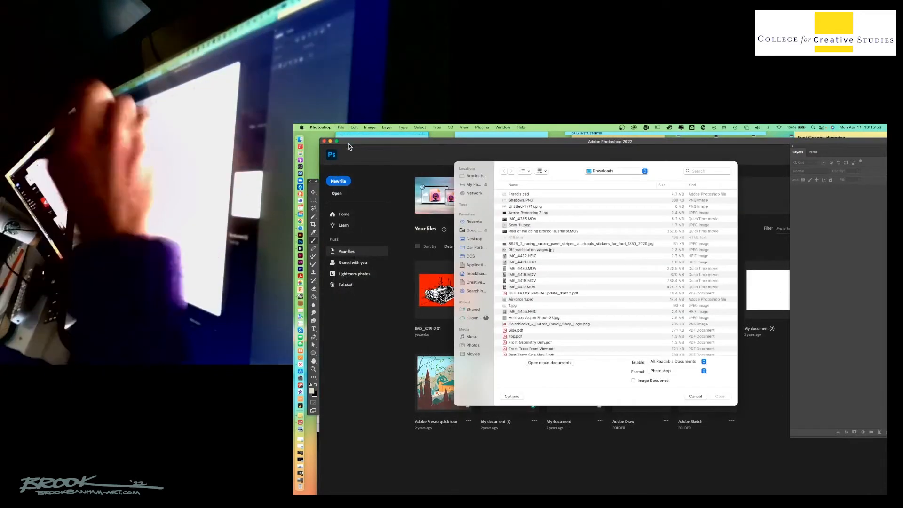
left_click(473, 238)
left_click(546, 194)
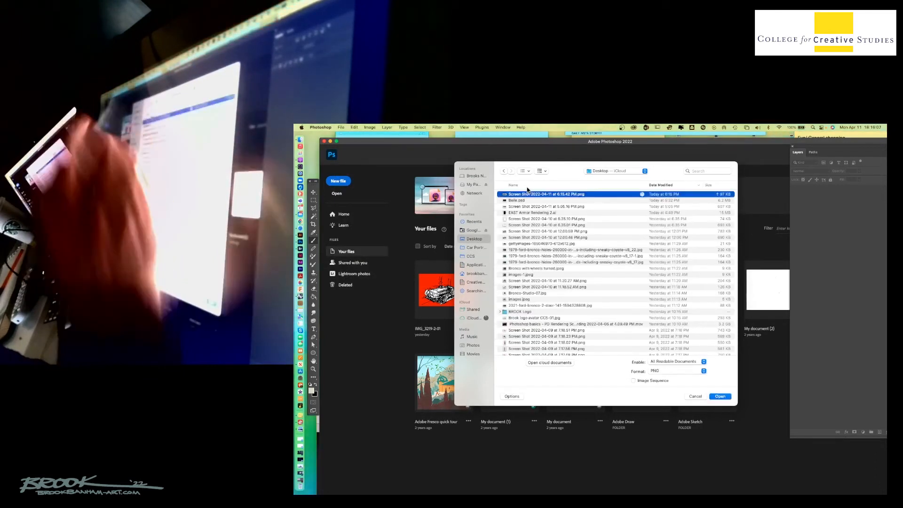
left_click(723, 397)
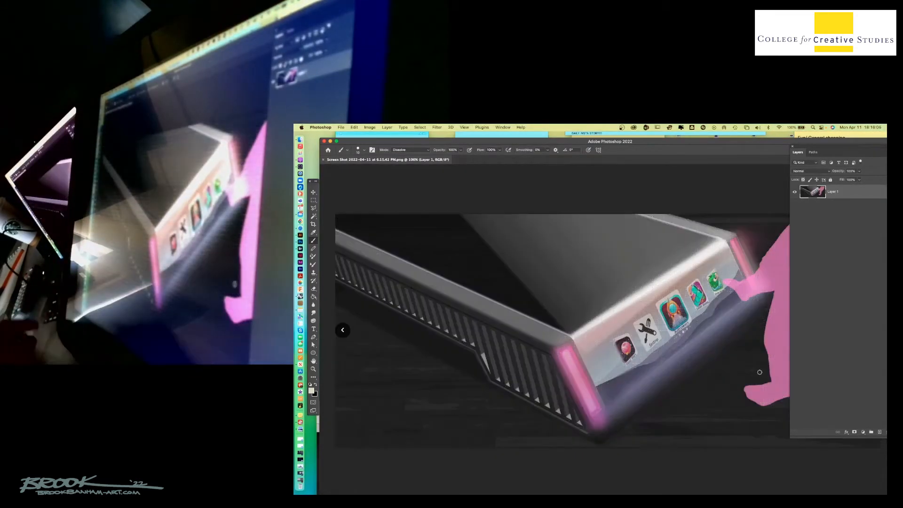
Arrange the document window and Layers panel around the whole image, and add a new empty layer above the screenshot.
key("super+minus")
key("super+minus")
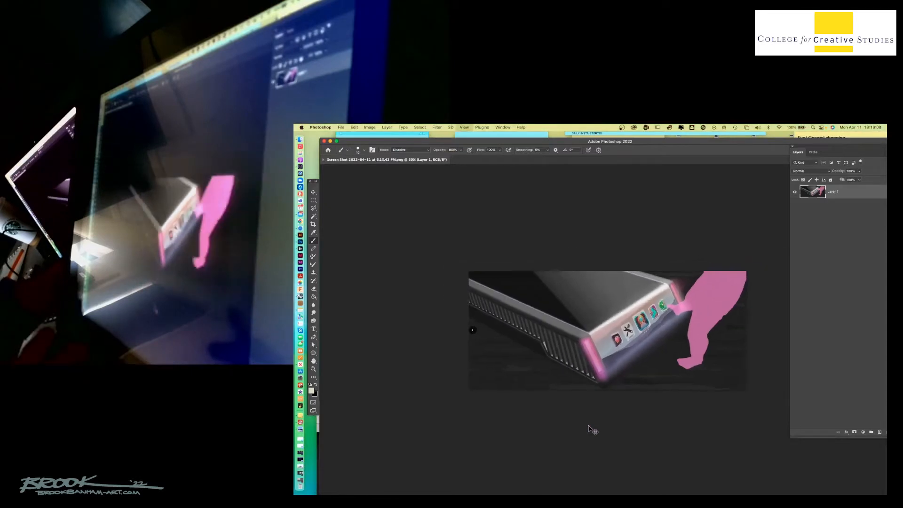
key("super+plus")
left_click_drag(676, 147, 553, 141)
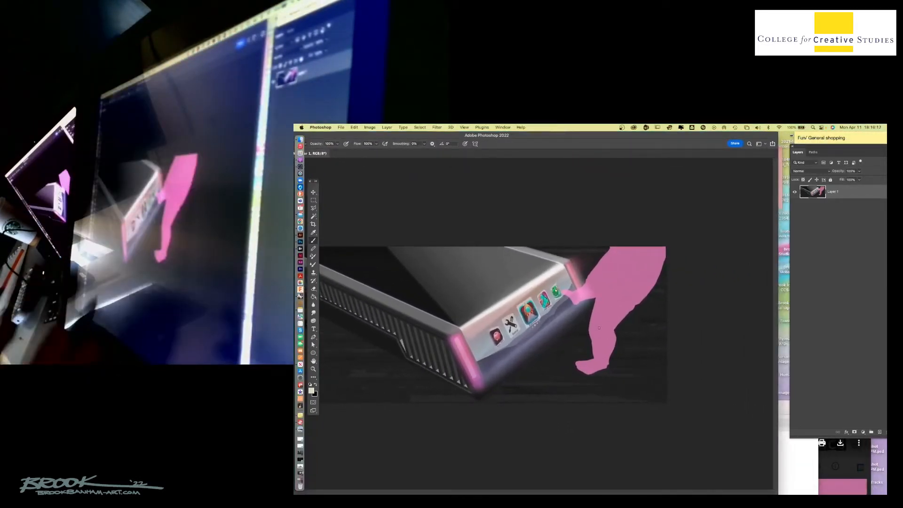
left_click_drag(822, 150, 769, 150)
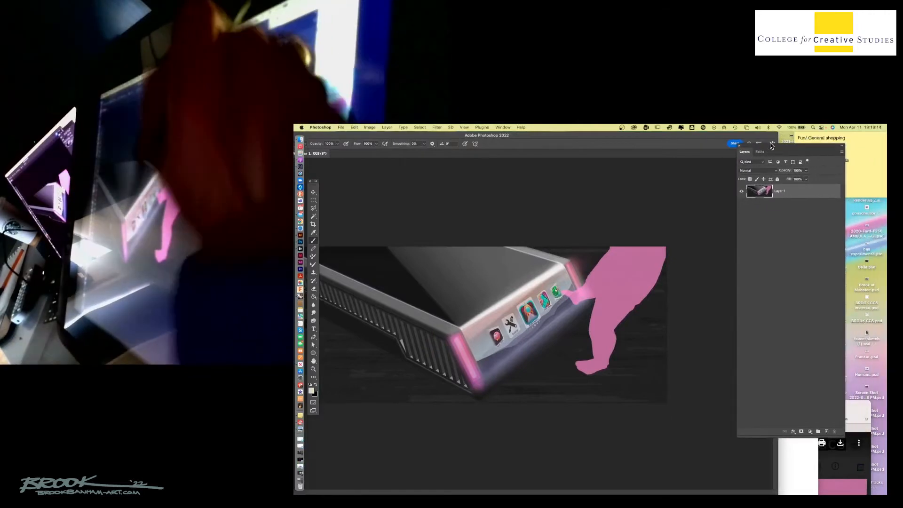
left_click(828, 432)
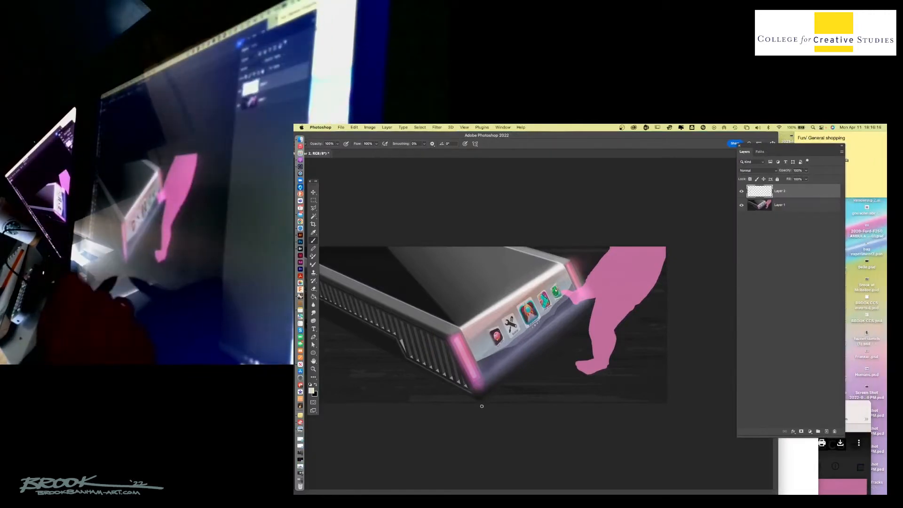
Outline a polygonal selection of the floor in front of the device, from its front corner across the figure's lower leg.
left_click(313, 208)
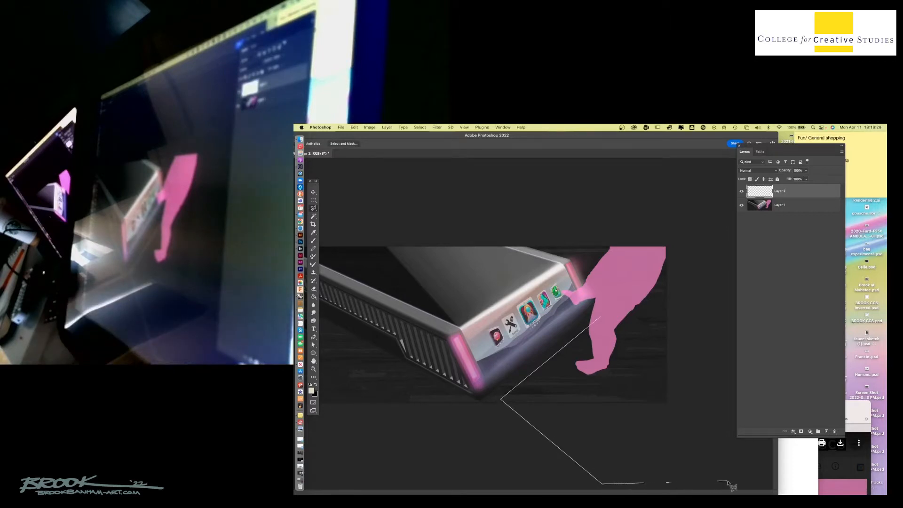
left_click(724, 359)
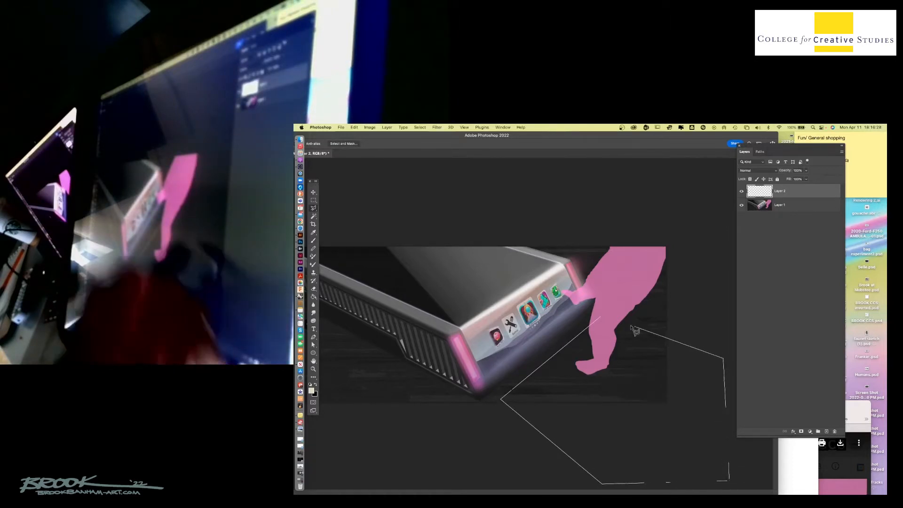
left_click(602, 320)
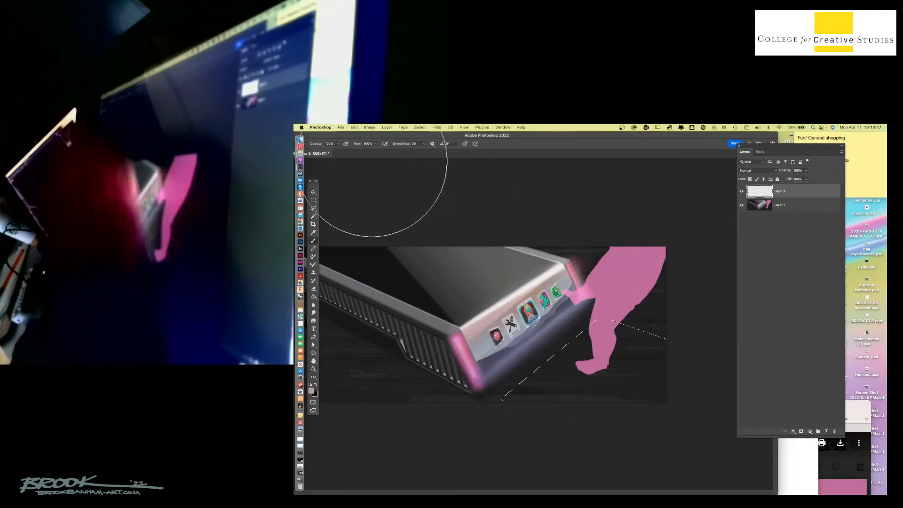
Set the brush mode to Normal and paint a soft pale pinkish light across the selected floor on Layer 2.
mouse_move(353, 135)
left_mouse_down()
mouse_move(483, 142)
mouse_move(362, 156)
left_mouse_up()
left_click(370, 150)
left_click(380, 300)
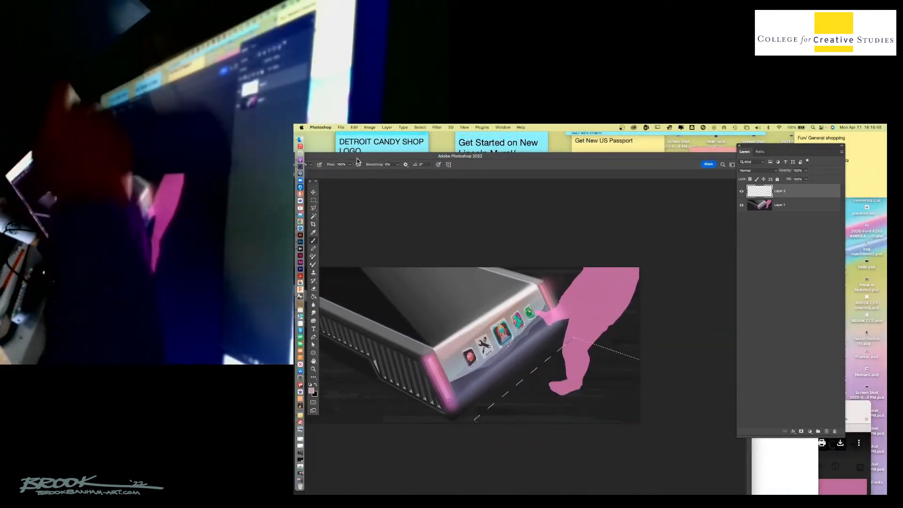
left_click_drag(331, 159, 461, 161)
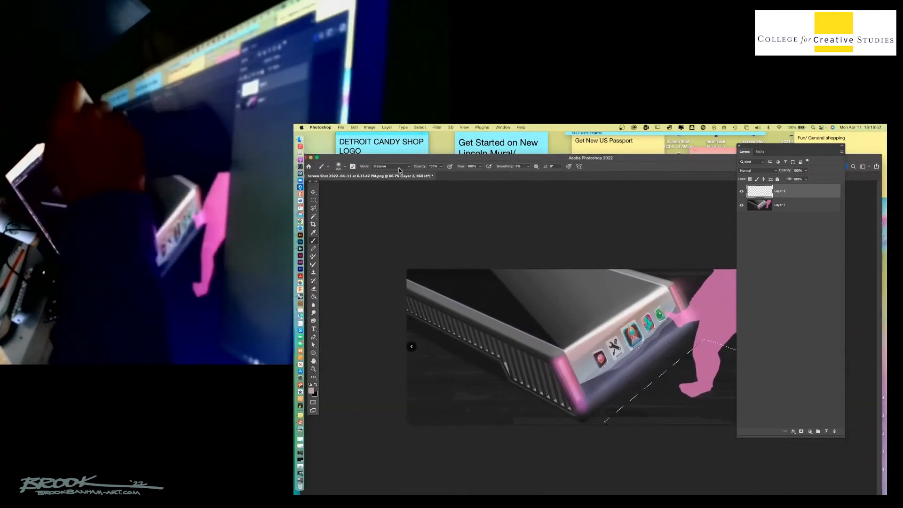
left_click(400, 167)
left_click(407, 161)
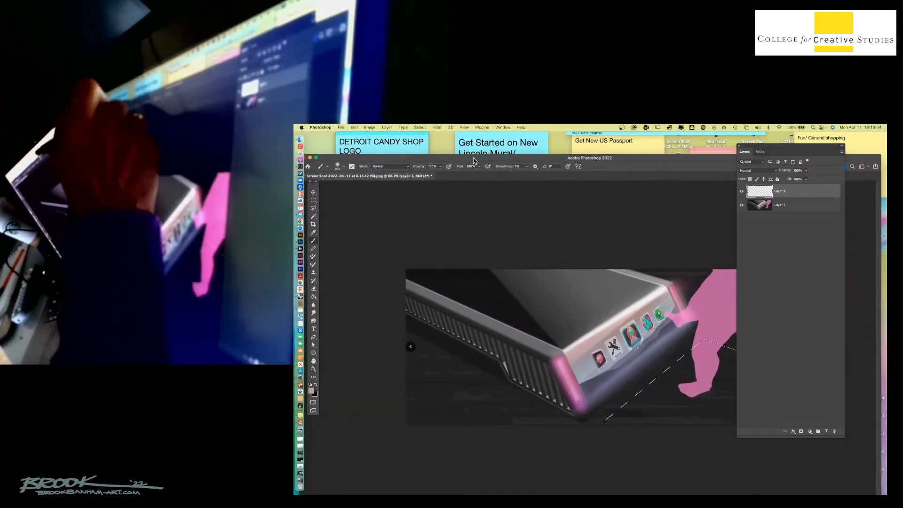
left_click_drag(474, 160, 369, 165)
mouse_move(607, 376)
left_mouse_down()
mouse_move(529, 409)
mouse_move(665, 322)
mouse_move(464, 403)
left_mouse_up()
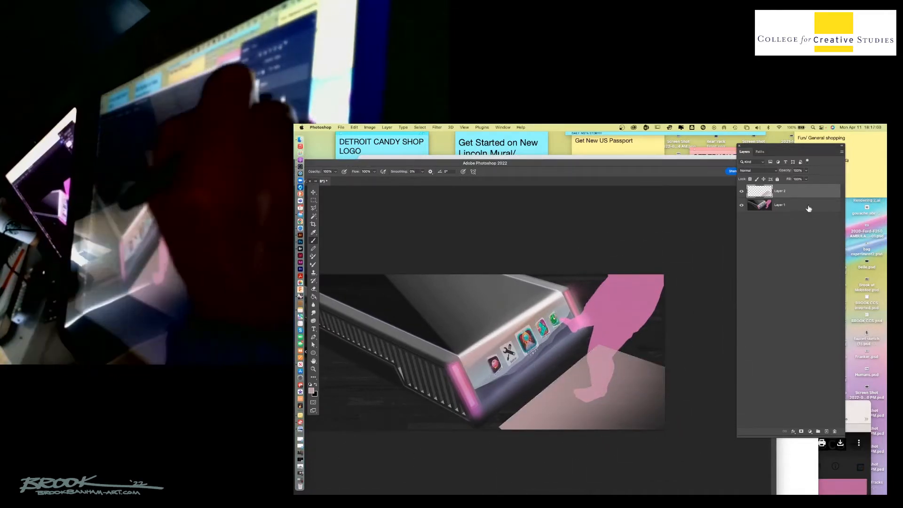
Duplicate Layer 1 and set the copy's blend mode to Hard Light.
left_click_drag(806, 205, 826, 432)
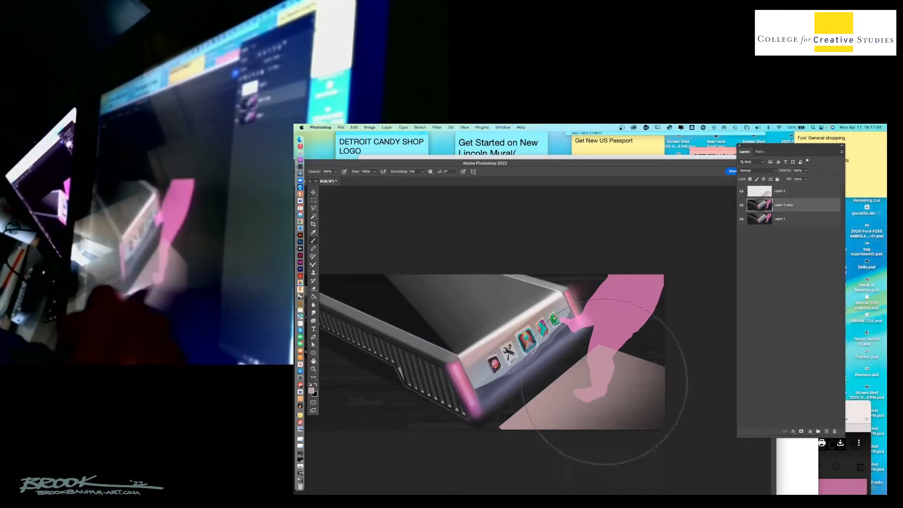
key("v")
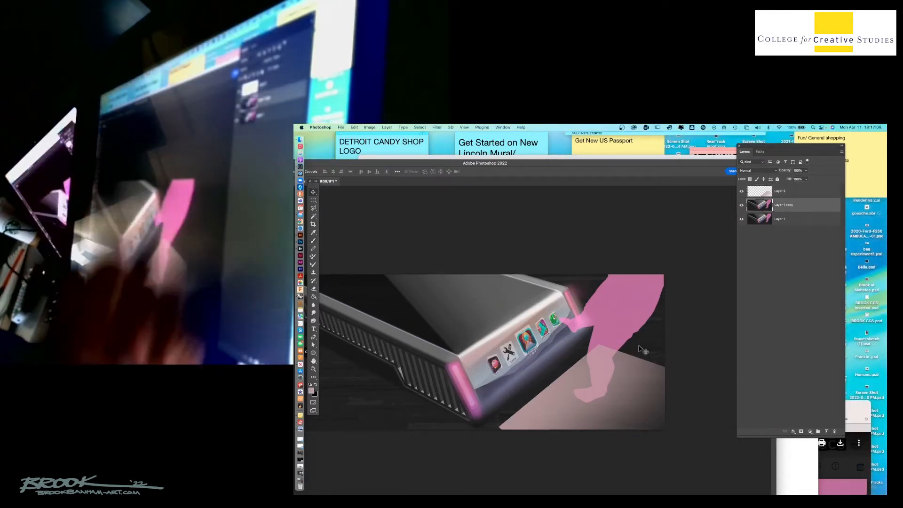
left_click(757, 170)
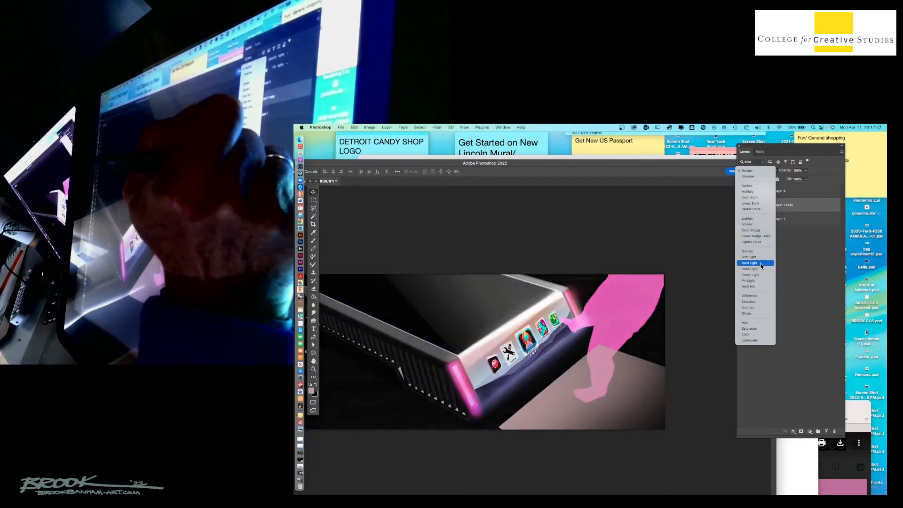
left_click(762, 264)
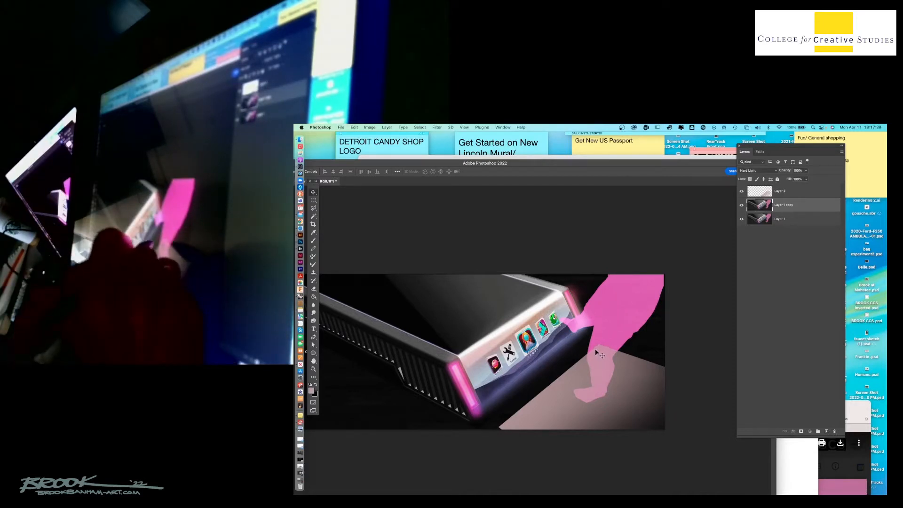
Erase the floor light covering the figure's upper shin on Layer 2 with a smaller Eraser, and undo the last foot stroke.
key("l")
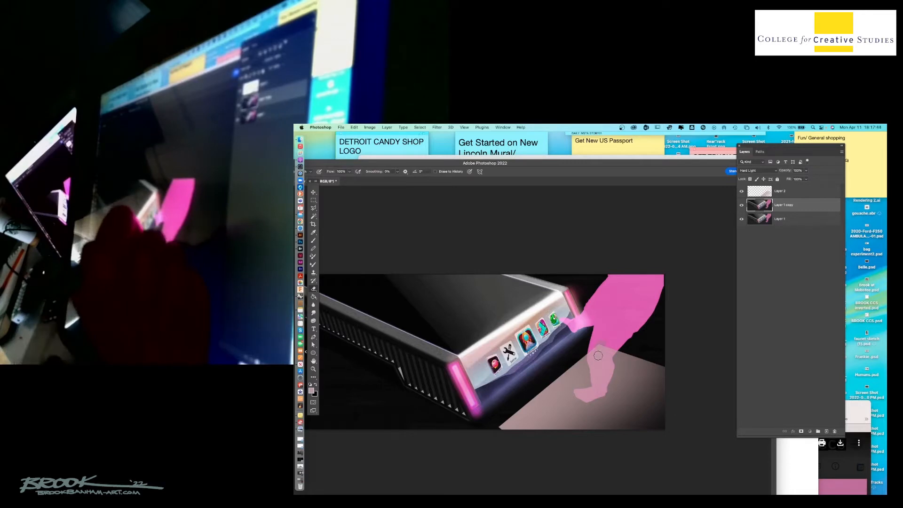
key("alt+]")
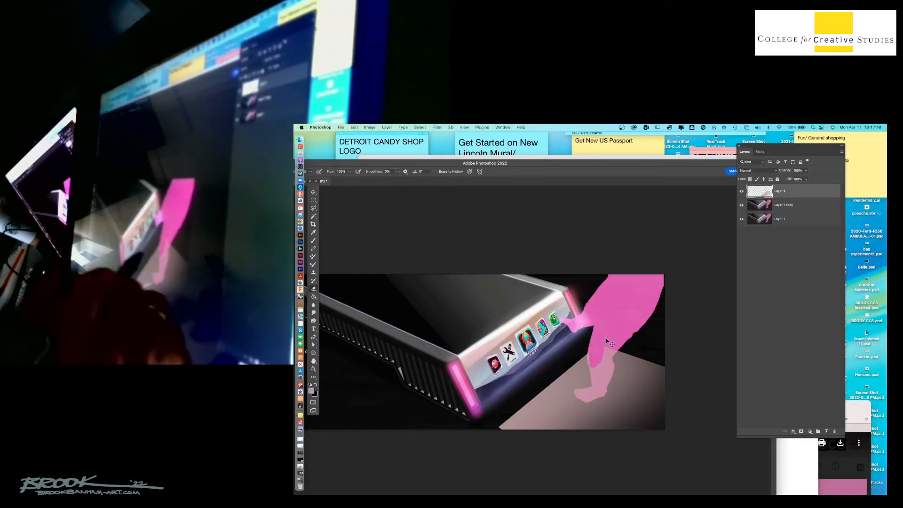
key("super+plus")
key("super+plus")
mouse_move(639, 419)
left_mouse_down()
mouse_move(460, 339)
mouse_move(366, 312)
left_mouse_up()
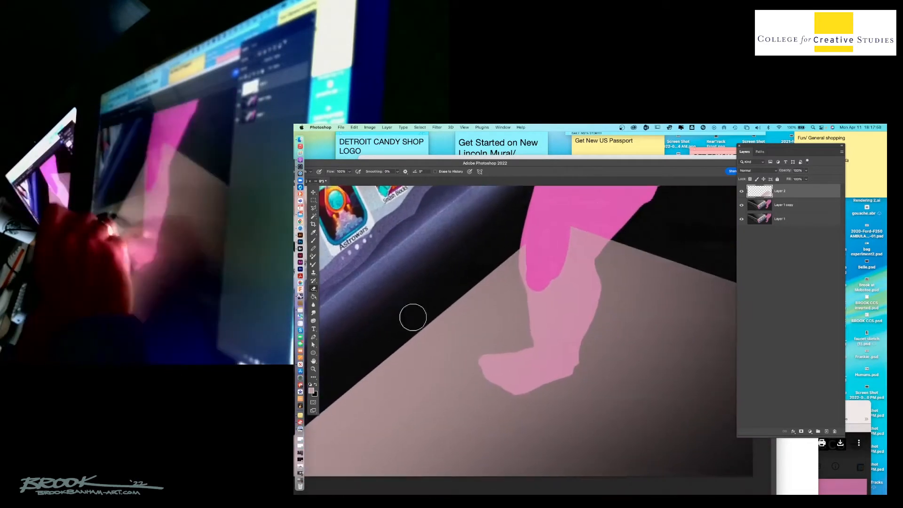
key("[")
key("[")
key("[")
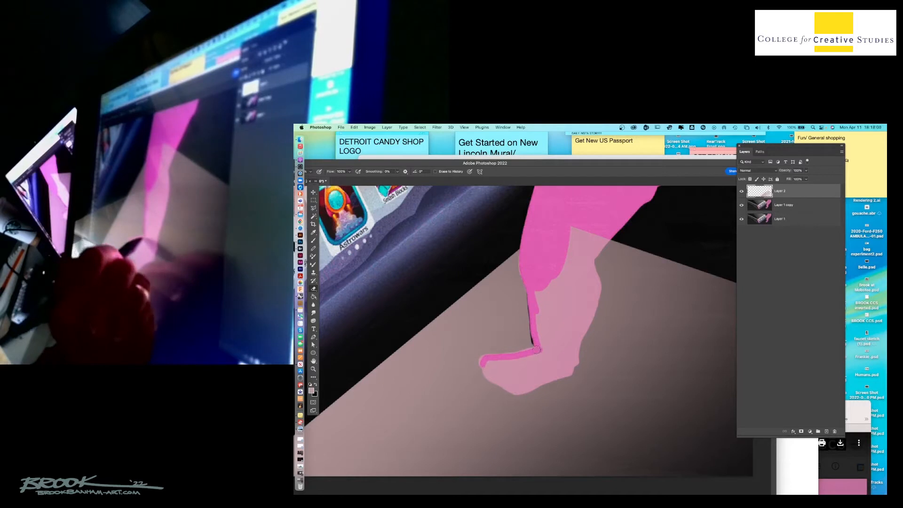
key("super+z")
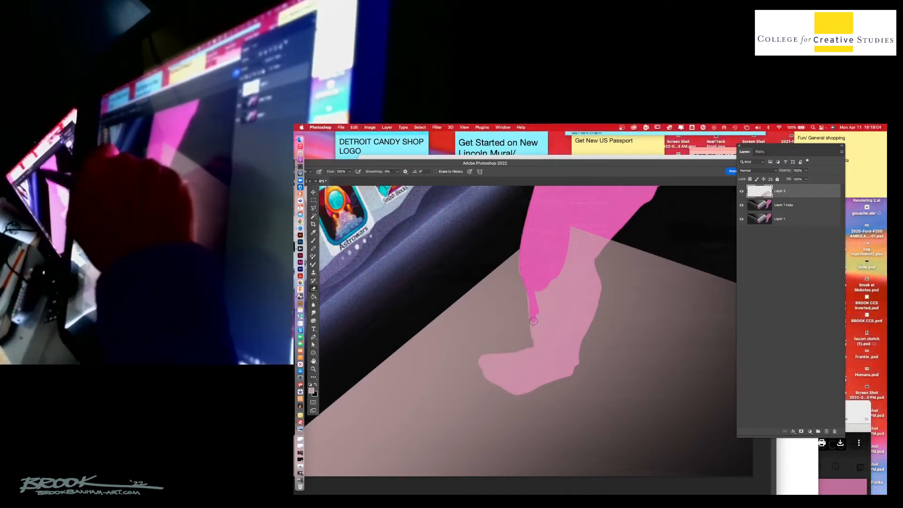
Erase the remaining floor light covering the figure's lower leg and foot on Layer 2, following the silhouette's edges.
left_click_drag(535, 336, 539, 352)
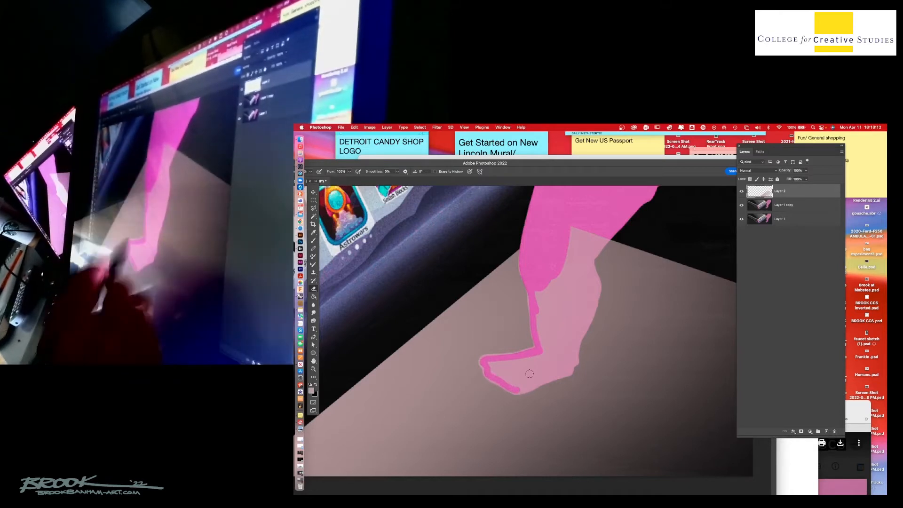
left_click_drag(512, 388, 538, 382)
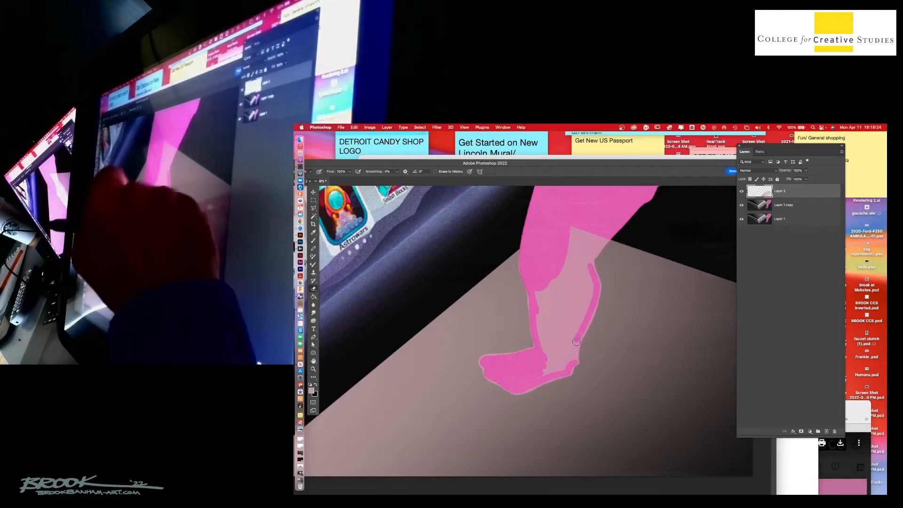
mouse_move(592, 265)
left_mouse_down()
mouse_move(602, 229)
mouse_move(567, 258)
mouse_move(580, 228)
mouse_move(564, 235)
mouse_move(544, 300)
mouse_move(537, 292)
mouse_move(540, 276)
mouse_move(567, 270)
mouse_move(578, 253)
mouse_move(593, 292)
mouse_move(583, 243)
mouse_move(593, 229)
mouse_move(552, 290)
mouse_move(543, 333)
mouse_move(539, 319)
mouse_move(569, 265)
mouse_move(571, 289)
left_mouse_up()
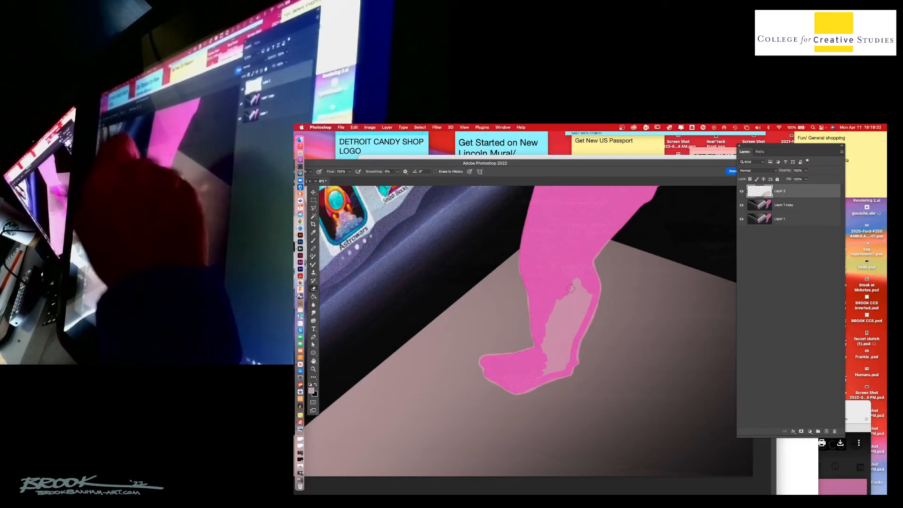
left_click_drag(582, 324, 567, 300)
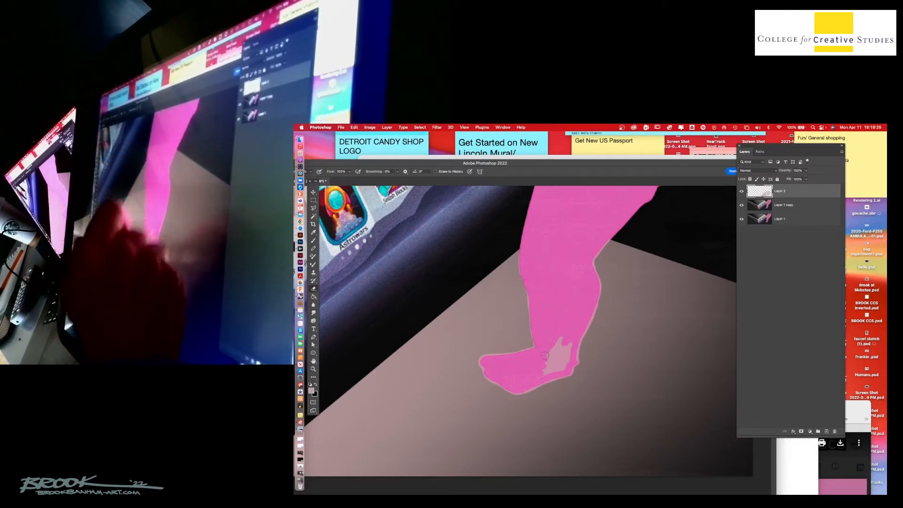
left_click_drag(543, 372, 567, 360)
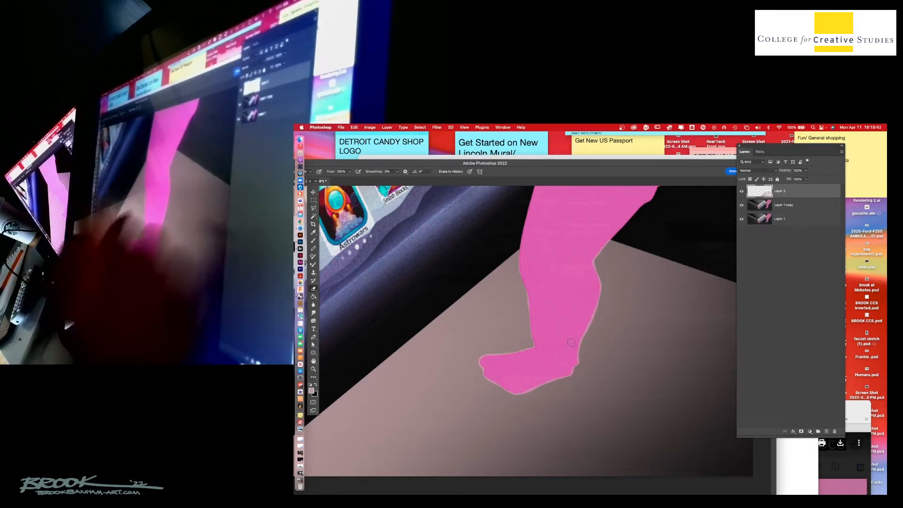
key("super+minus")
key("super+minus")
key("super+minus")
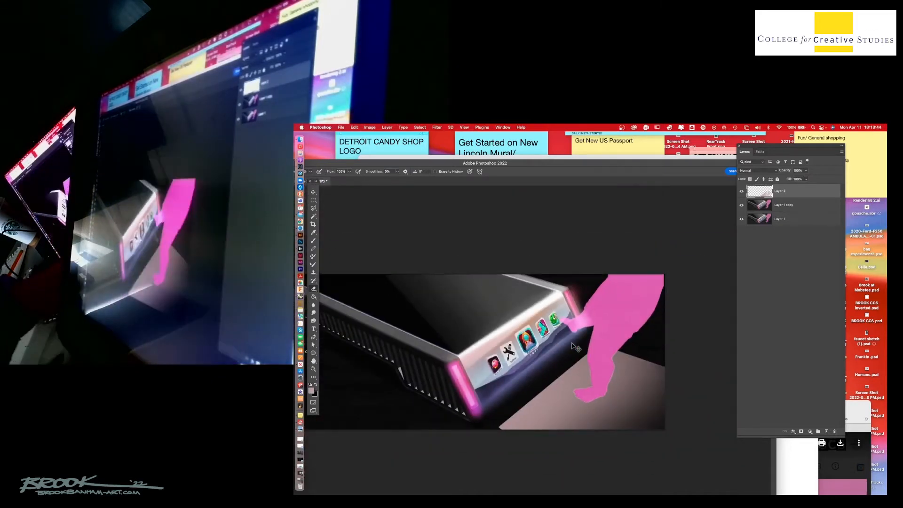
Choose a small brush preset, adjust its size, and paint the figure's hand in the sampled pink on a new layer.
key("super+plus")
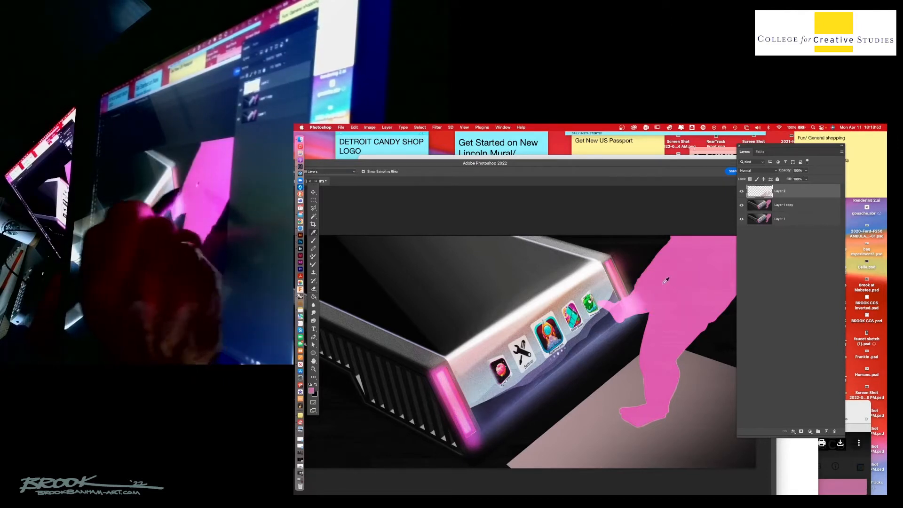
key("b")
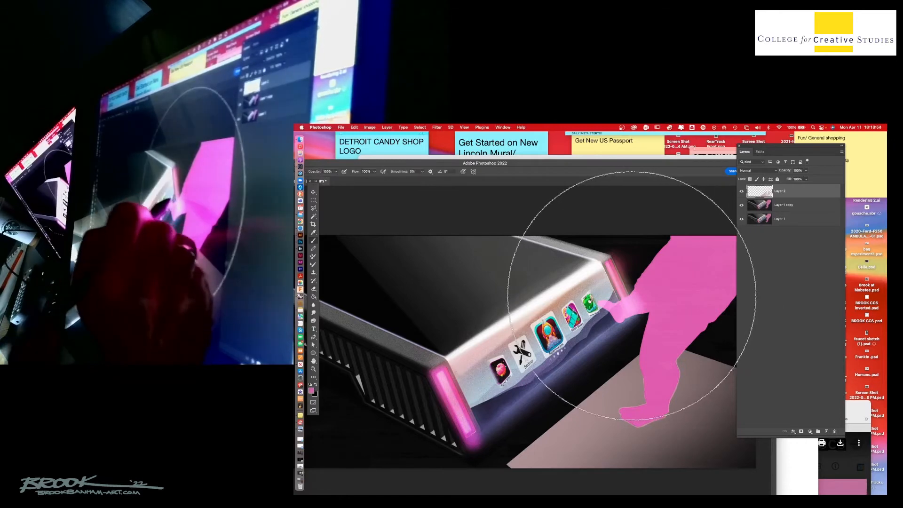
mouse_move(341, 163)
left_mouse_down()
mouse_move(489, 161)
mouse_move(438, 364)
left_mouse_up()
left_click(380, 177)
left_click(393, 343)
left_click(452, 343)
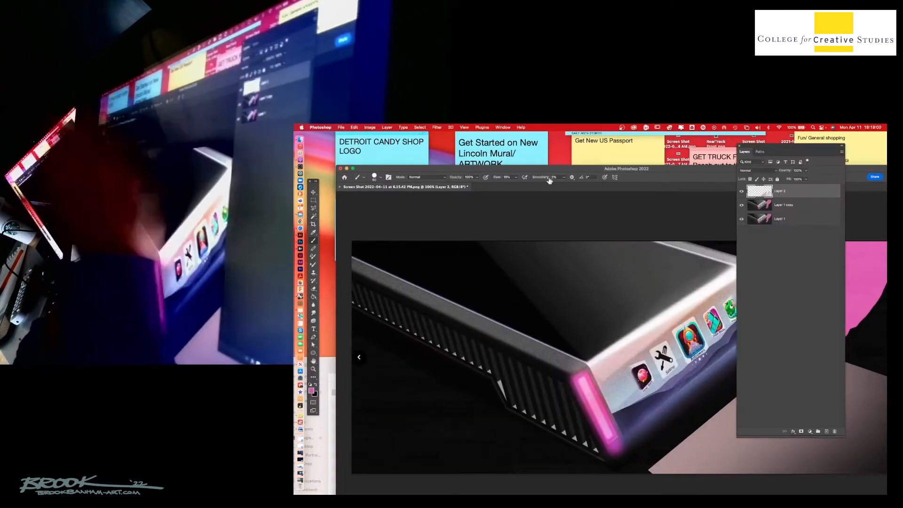
left_click_drag(565, 169, 406, 167)
key("bracketright")
key("bracketright")
key("bracketright")
key("bracketright")
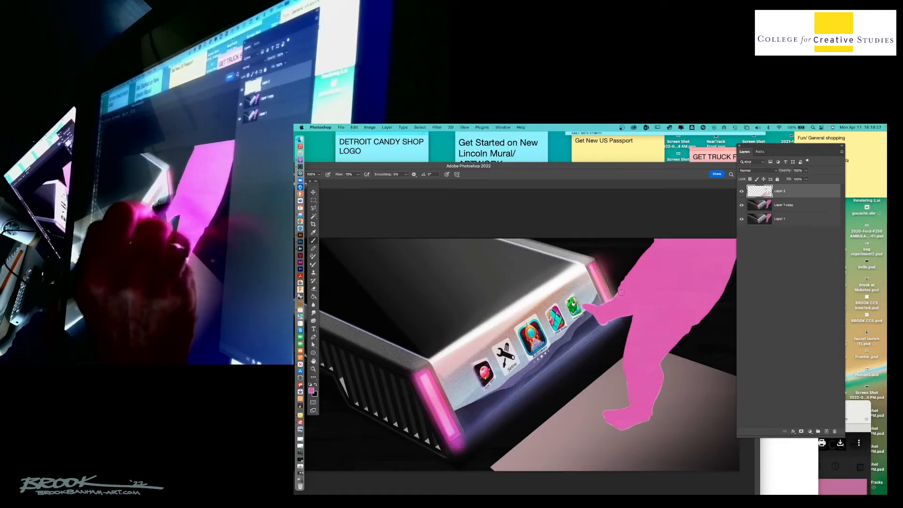
left_click(826, 431)
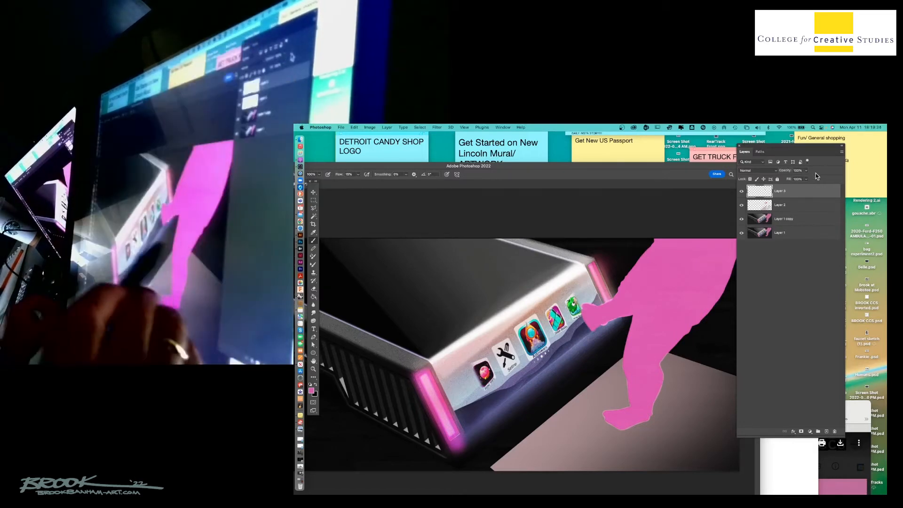
Add another layer, paint pink along the underside of the hand at the screen edge, and reduce that layer's opacity to about 53%.
left_click(827, 432)
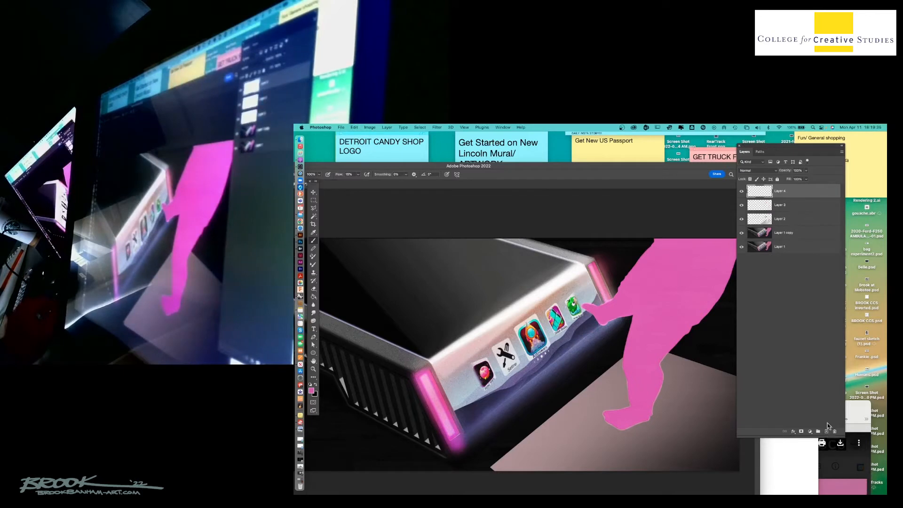
left_click_drag(586, 315, 594, 325)
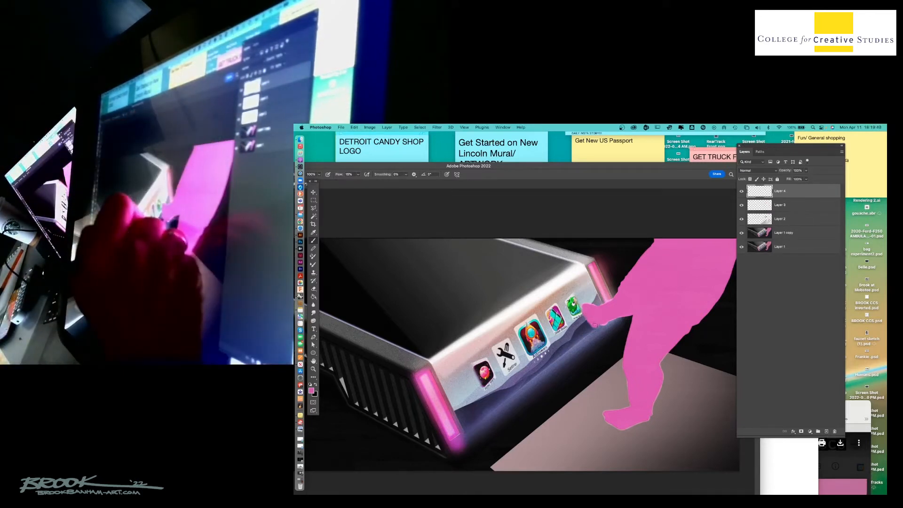
left_click(806, 171)
left_click_drag(807, 179, 795, 180)
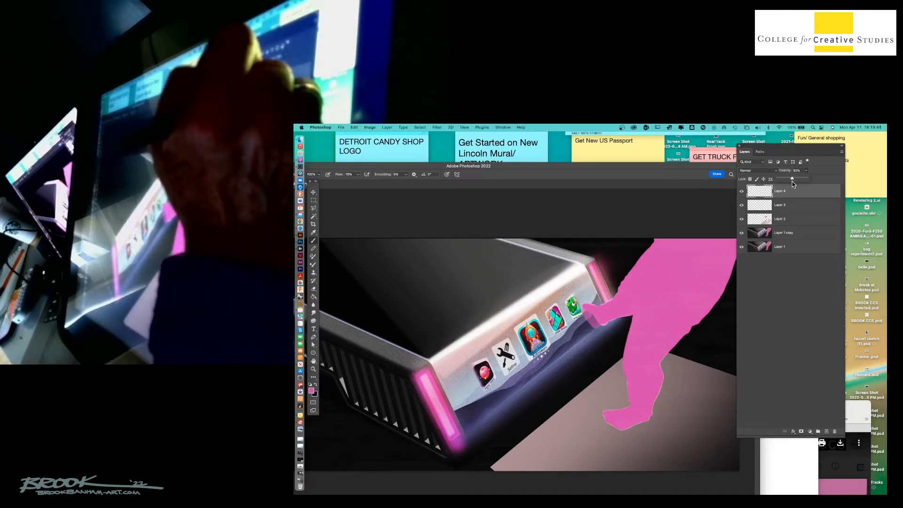
left_click(782, 190)
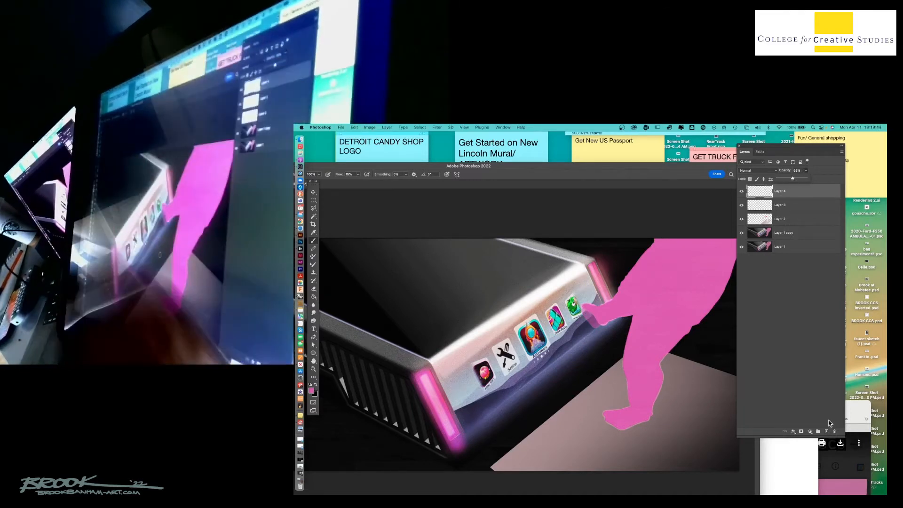
Add a layer, move it below Layer 2, and paint a pink hand-and-arm shape under the figure's reaching hand.
left_click(826, 431)
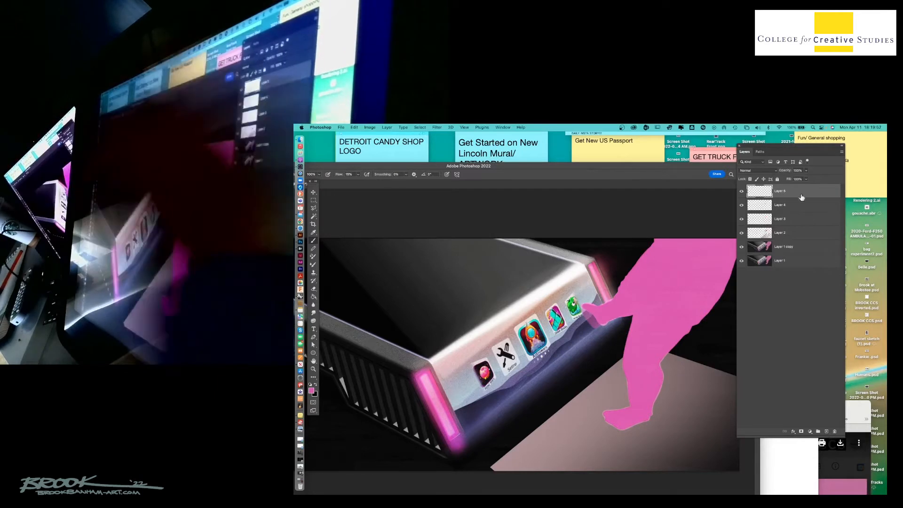
left_click_drag(800, 191, 799, 235)
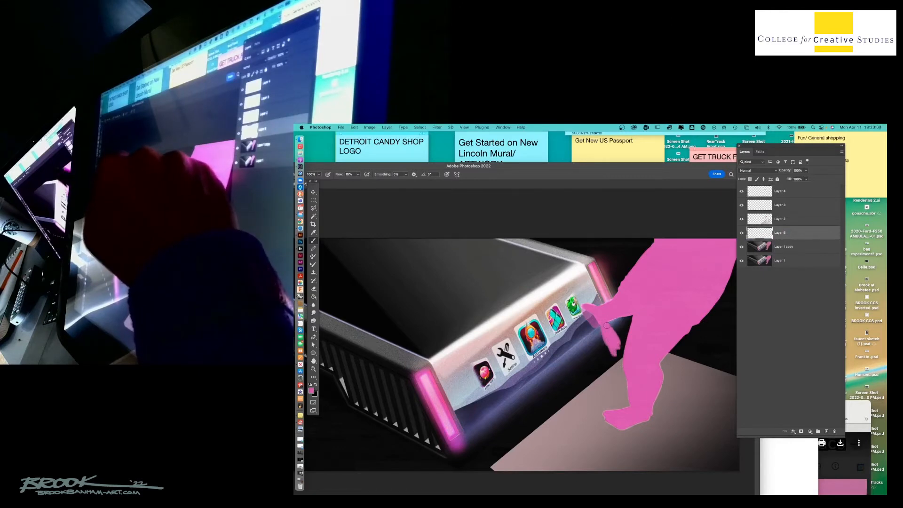
left_click_drag(348, 166, 386, 156)
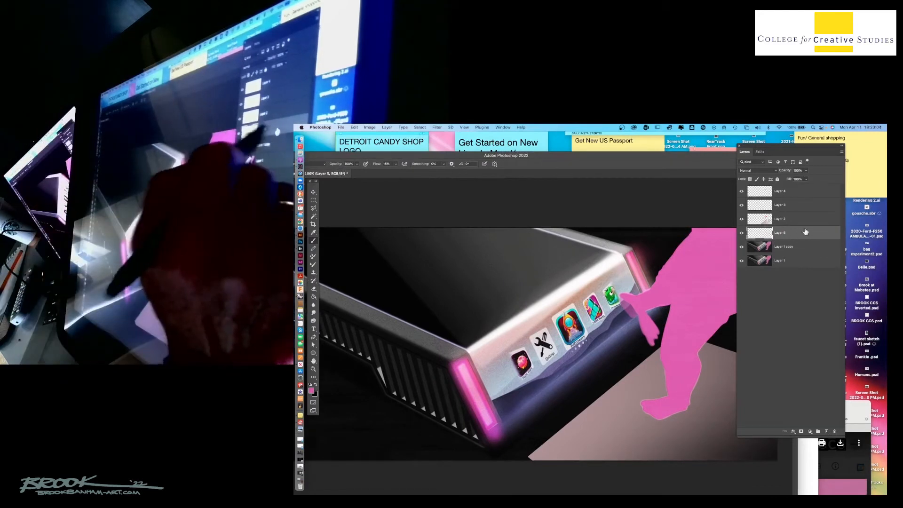
Turn the lower hand shape black using Hue/Saturation with Saturation -100 and Lightness -100, and lower its layer opacity to about 62%.
left_click(370, 127)
mouse_move(400, 144)
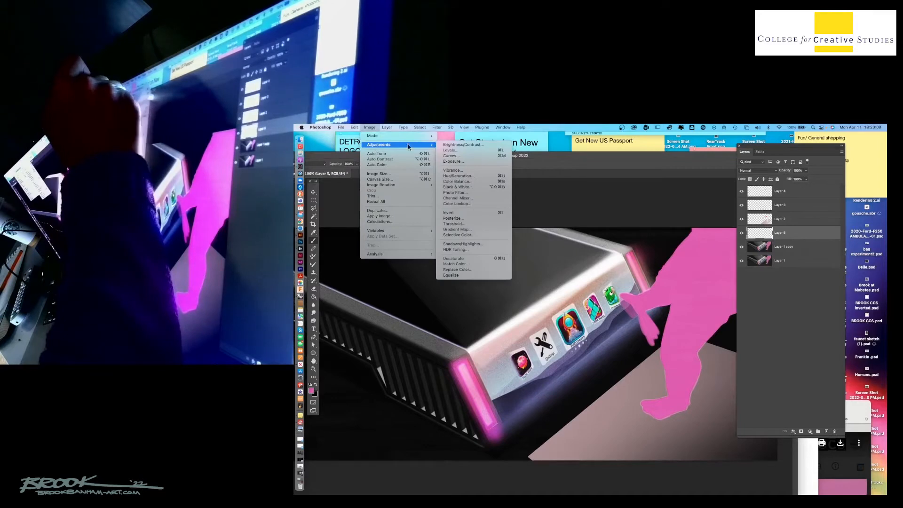
left_click(466, 176)
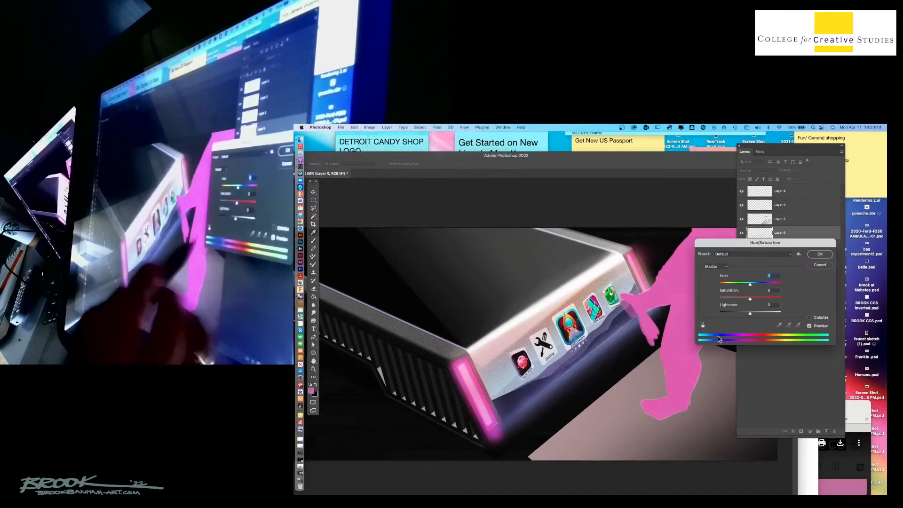
left_click_drag(750, 299, 719, 314)
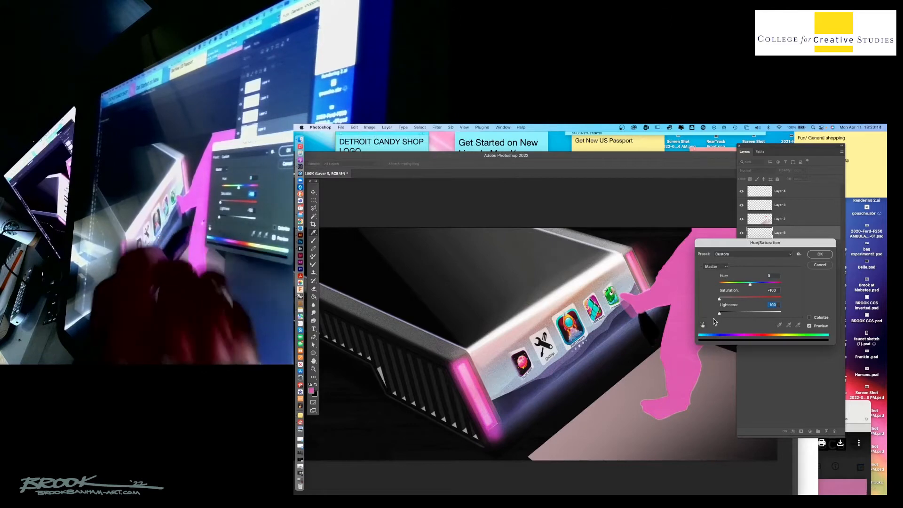
left_click(827, 257)
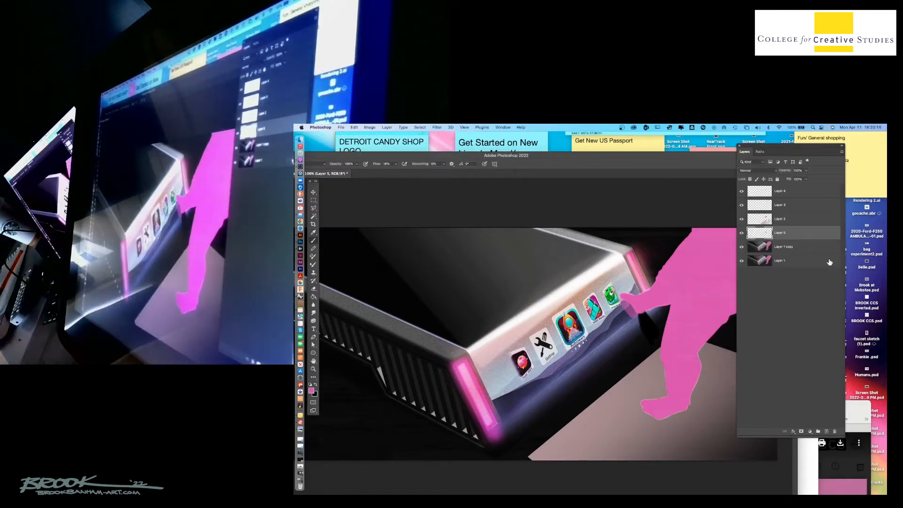
left_click(806, 170)
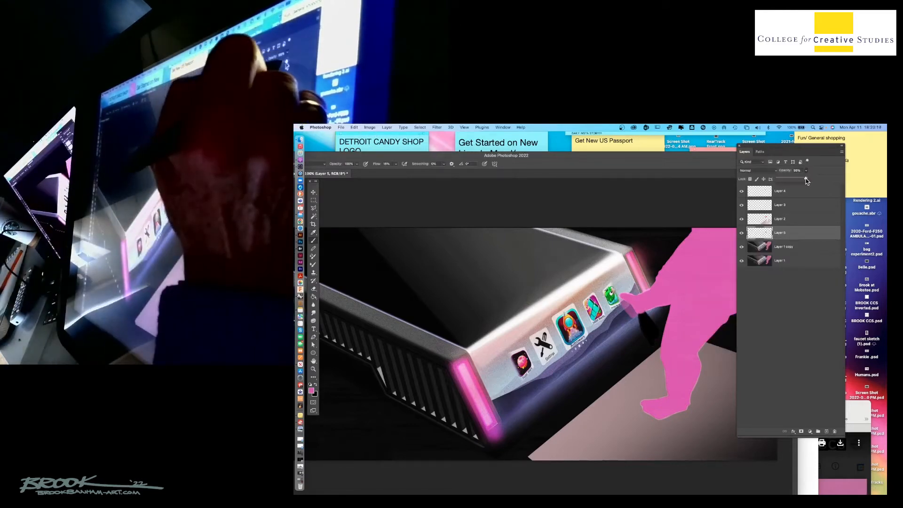
left_click_drag(806, 178, 797, 179)
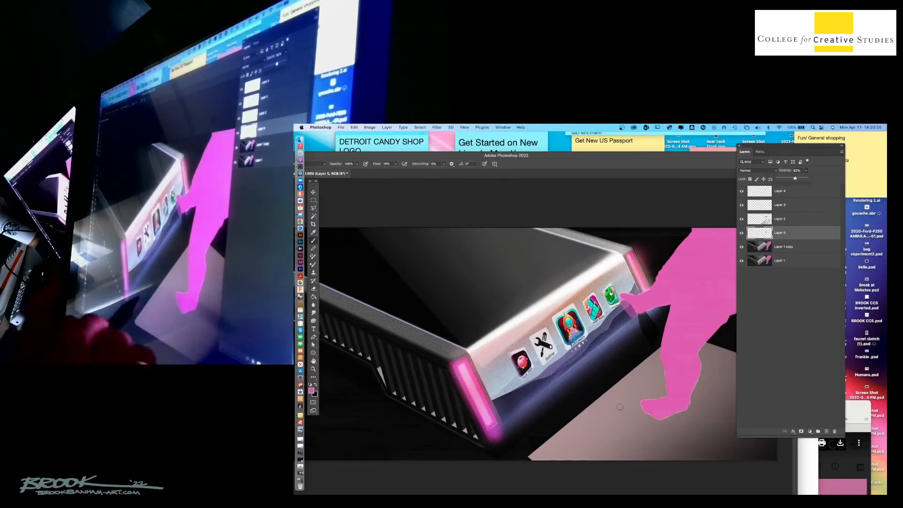
Compare the image with and without Layer 2, add a new layer directly above it, and make black the foreground colour.
left_click(762, 220)
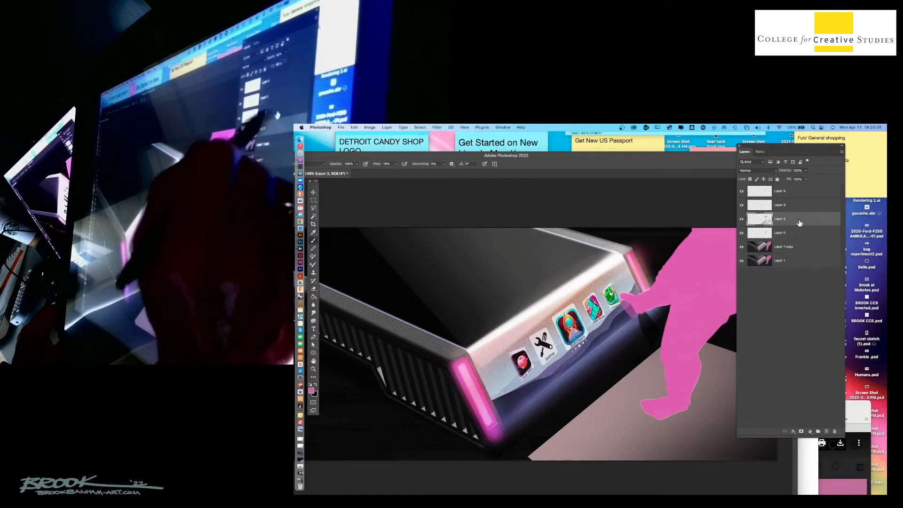
left_click(741, 220)
left_click(741, 220)
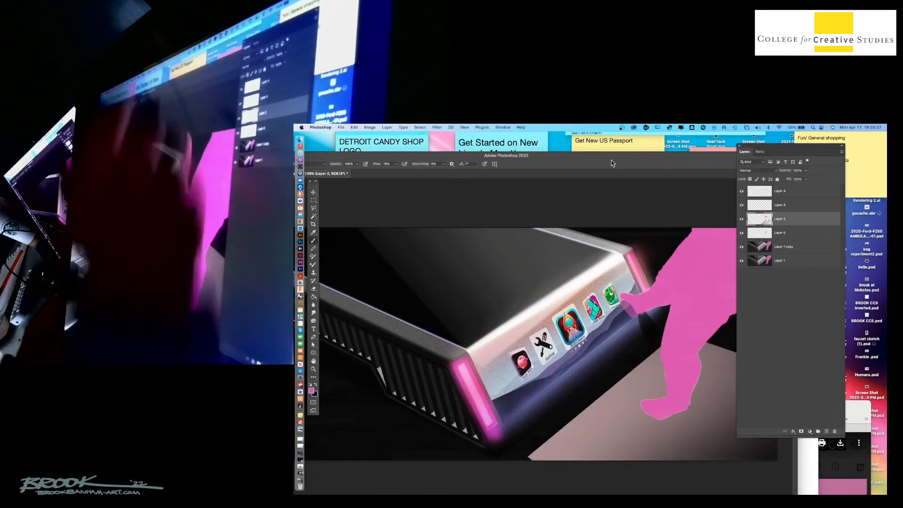
left_click_drag(623, 162, 504, 165)
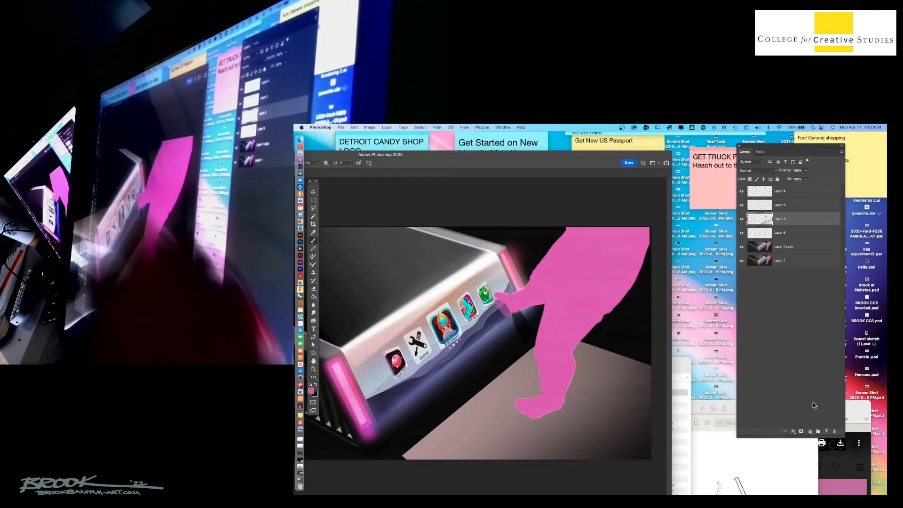
left_click(826, 432)
left_click(316, 385)
Rotate the canvas view and paint a black cast shadow from the figure's foot across the lit floor to the image edge.
key("r")
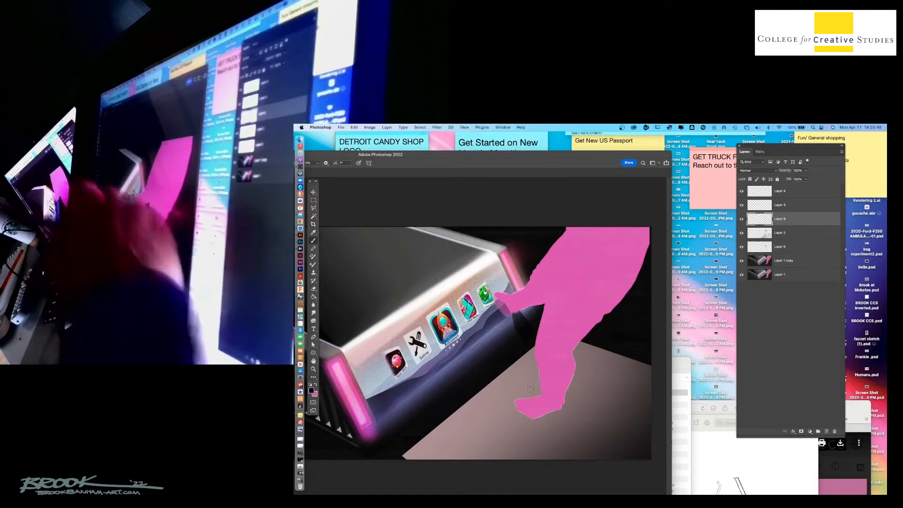
left_click_drag(385, 352, 399, 424)
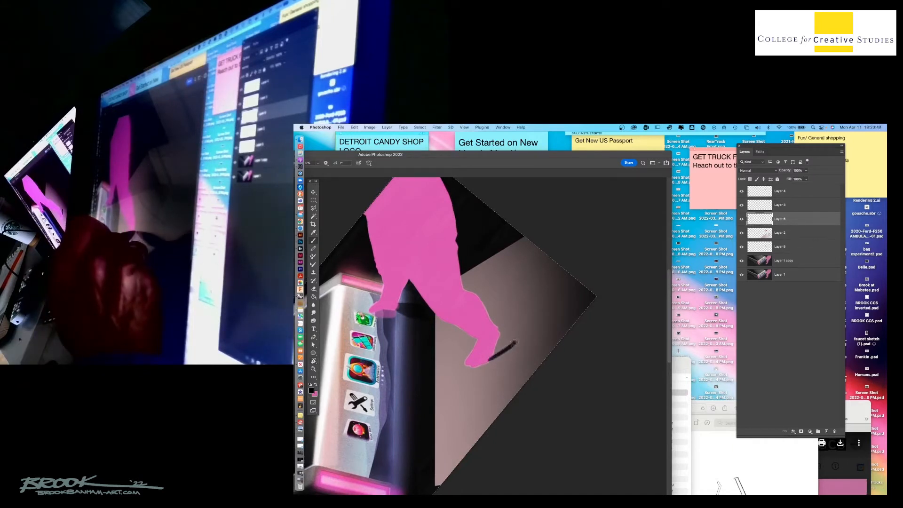
mouse_move(566, 294)
left_mouse_down()
mouse_move(583, 289)
mouse_move(508, 319)
left_mouse_up()
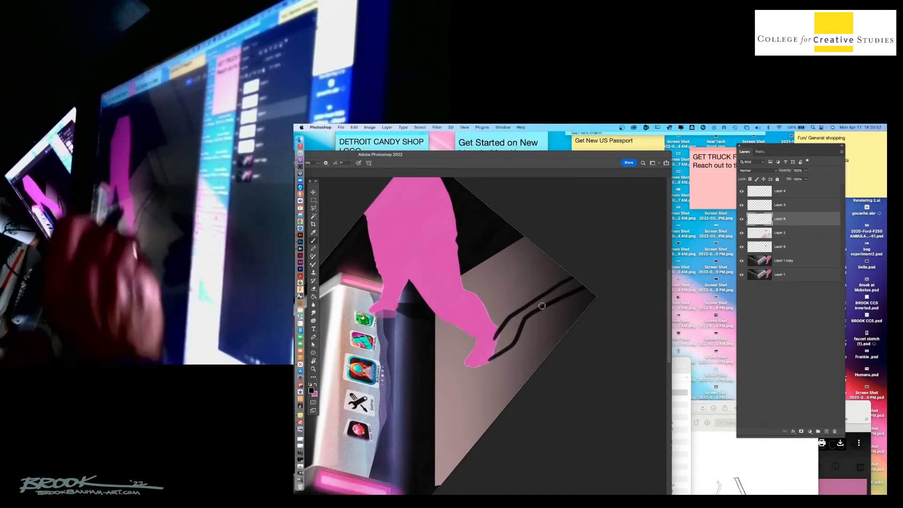
key("super+z")
left_click_drag(491, 331, 584, 281)
left_click_drag(527, 313, 583, 284)
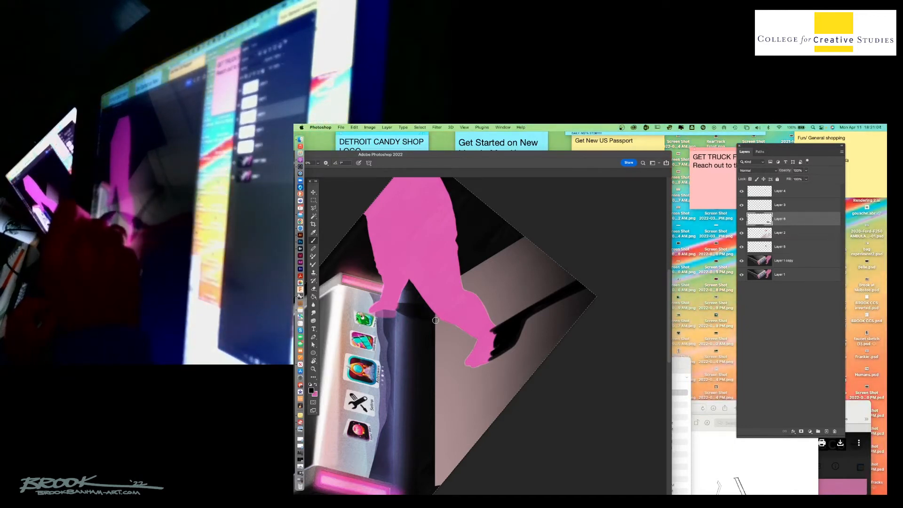
Paint a second black shadow band across the floor behind the shin and erase the parts overlapping the pink leg.
mouse_move(502, 292)
left_mouse_down()
mouse_move(571, 274)
mouse_move(551, 299)
left_mouse_up()
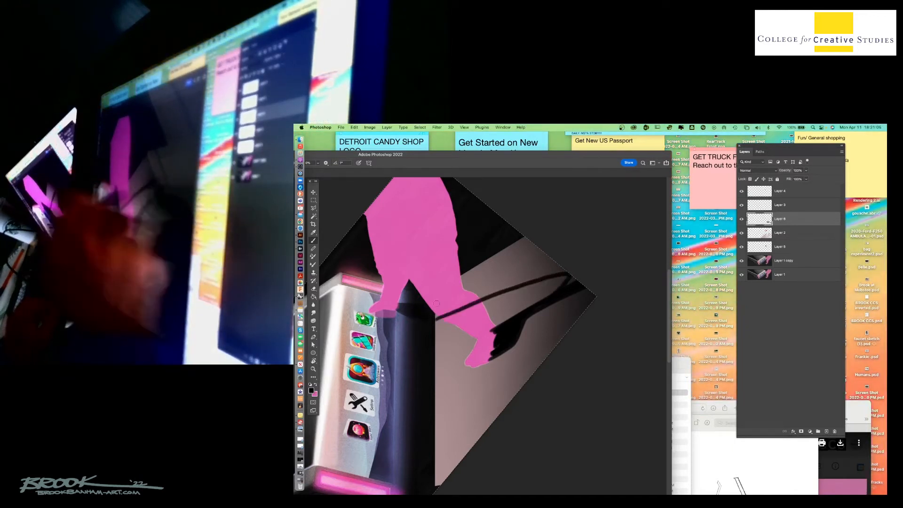
left_click_drag(493, 281, 548, 258)
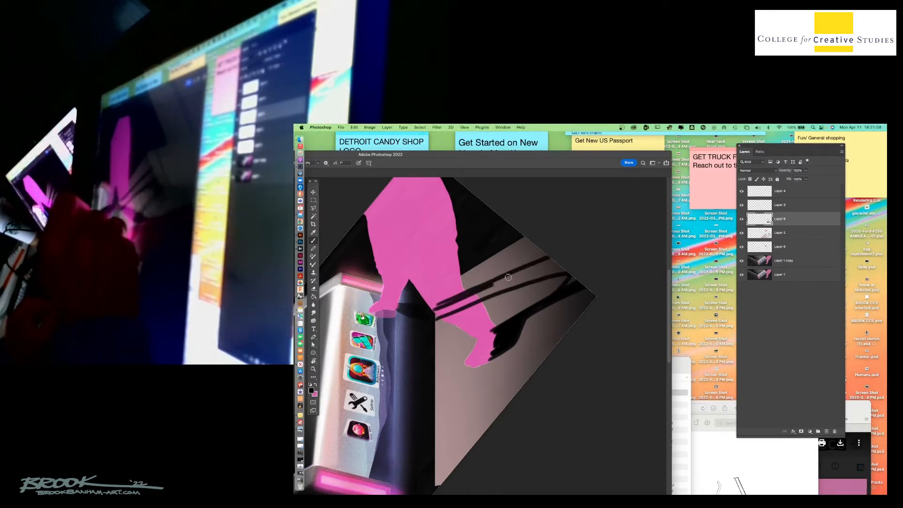
left_click_drag(434, 309, 563, 262)
left_click_drag(505, 286, 554, 272)
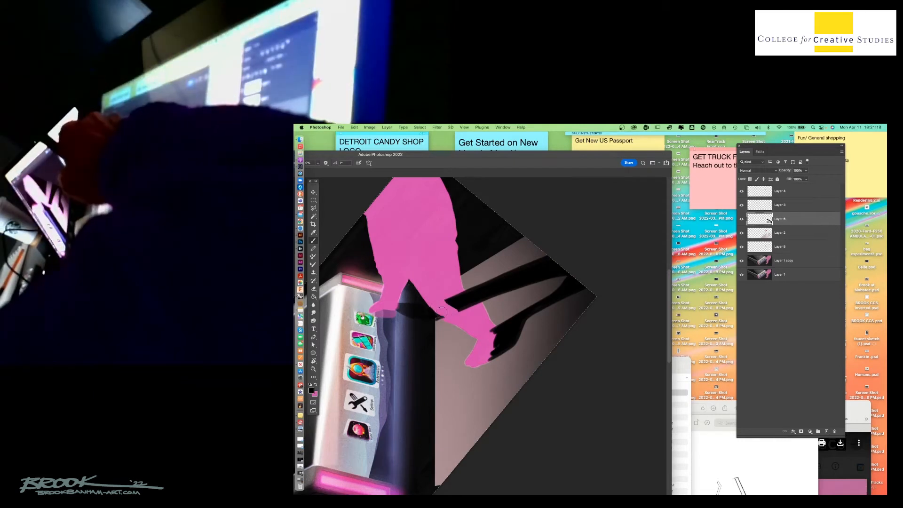
mouse_move(446, 300)
left_mouse_down()
mouse_move(463, 311)
mouse_move(442, 298)
mouse_move(469, 309)
mouse_move(463, 294)
mouse_move(493, 325)
mouse_move(490, 356)
left_mouse_up()
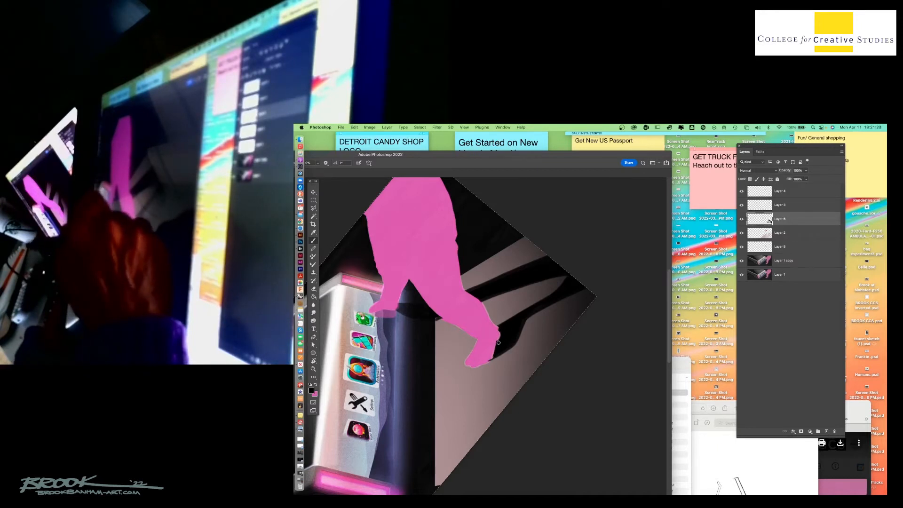
Reset the canvas rotation and bring the whole rendering into view to review the cast shadows.
key("super+minus")
key("super+minus")
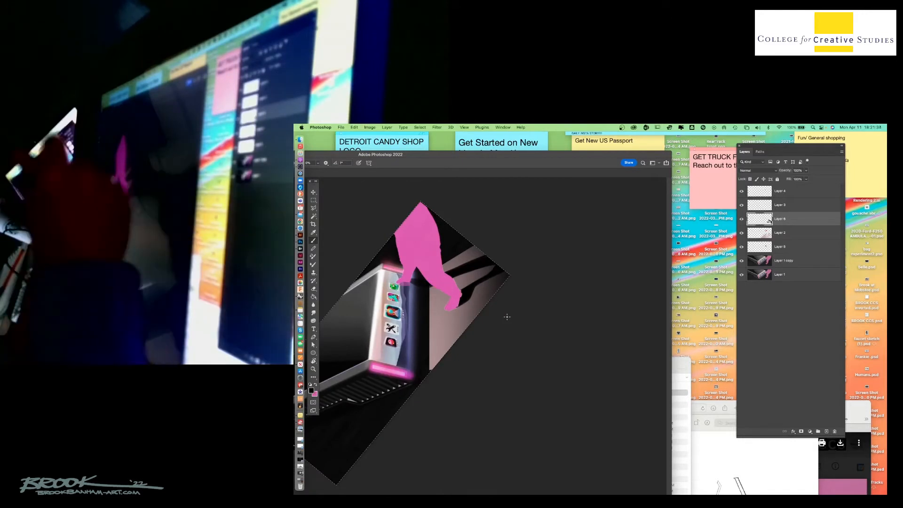
left_click_drag(408, 312, 445, 336)
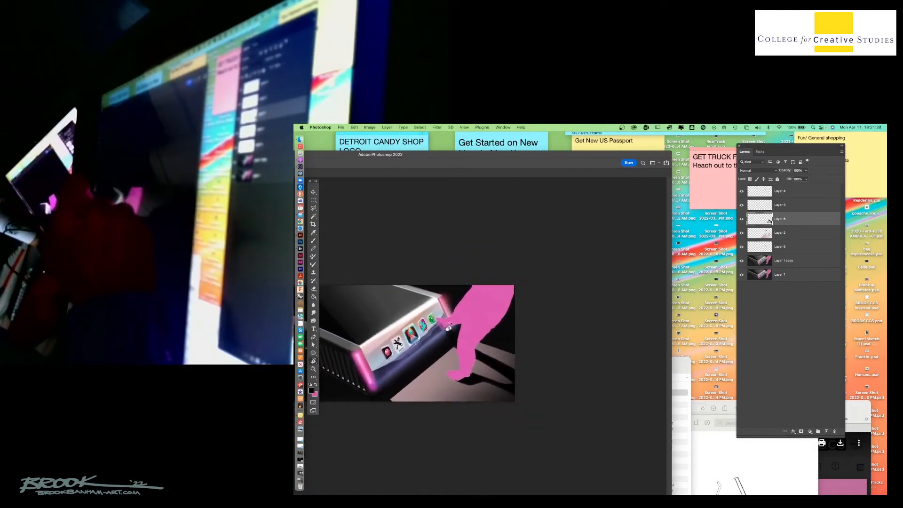
left_click(313, 192)
key("ctrl+Up")
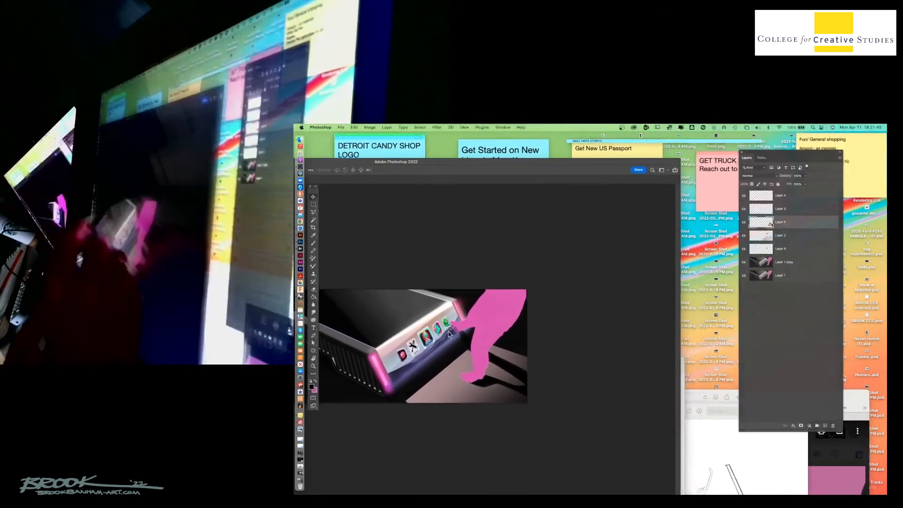
left_click_drag(460, 156, 563, 160)
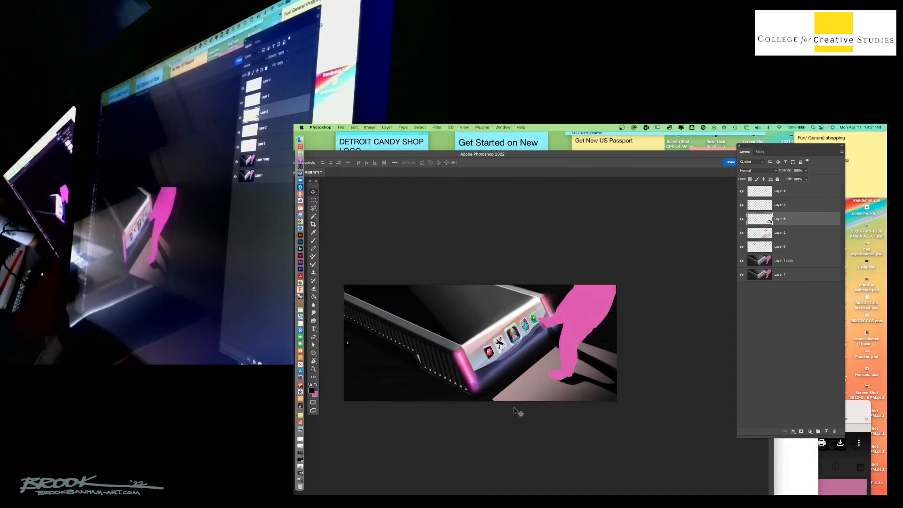
key("super+minus")
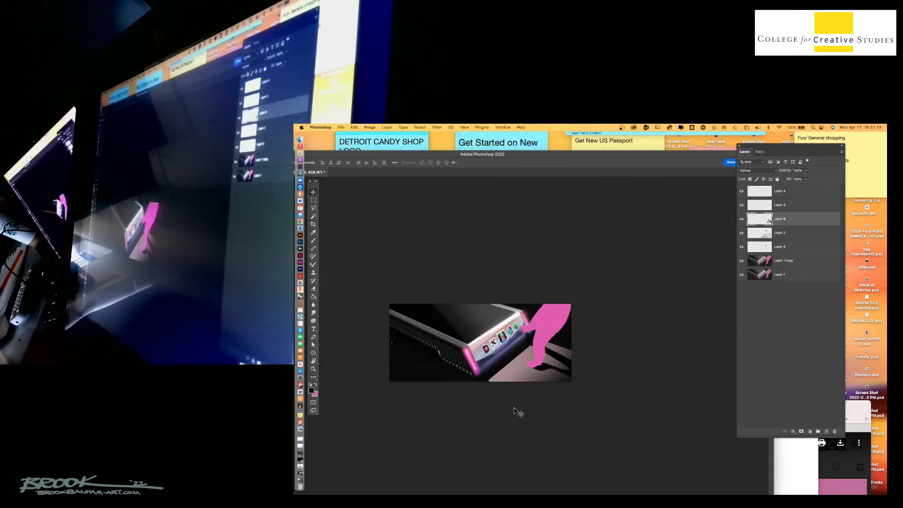
Save the layered document to the Desktop in Photoshop format under the file name EDEM.
left_click(341, 128)
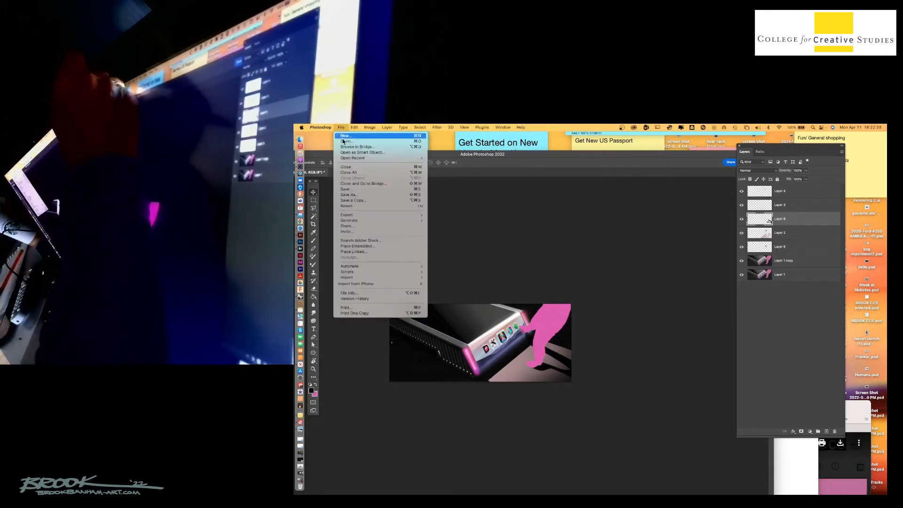
left_click(344, 194)
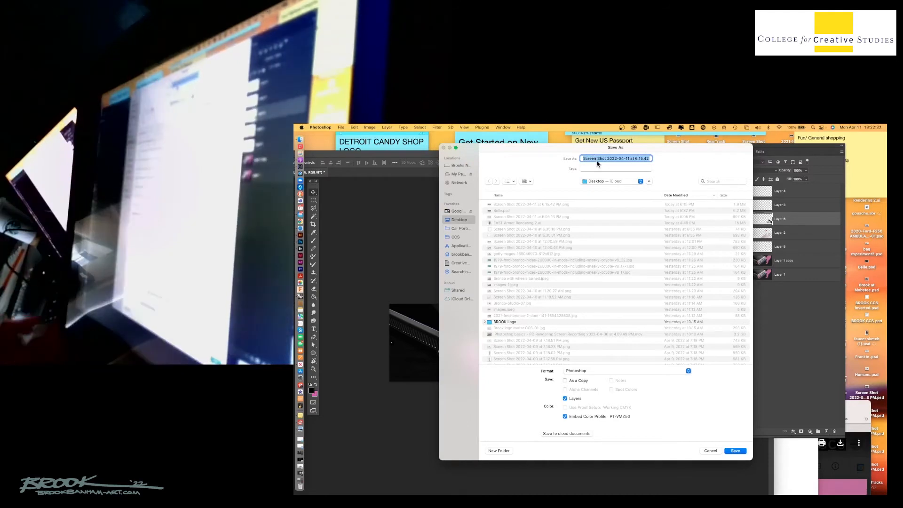
type("EDEM")
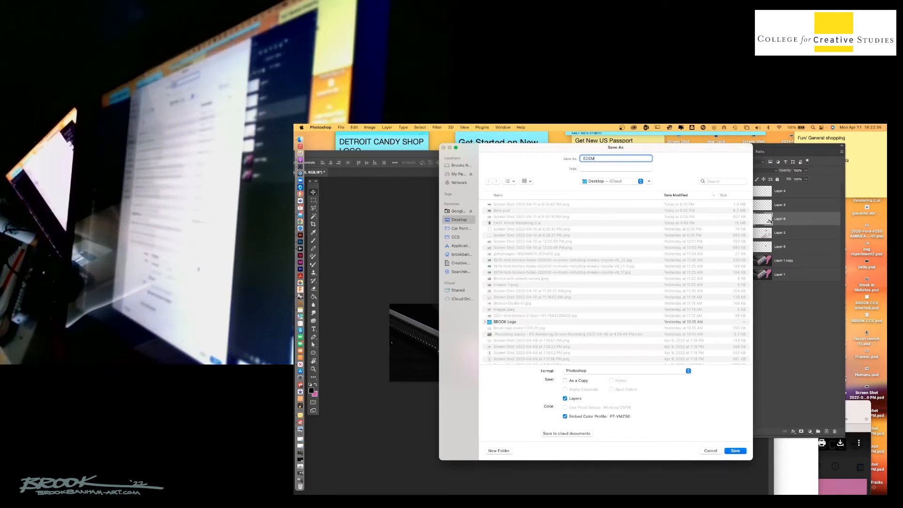
key("Return")
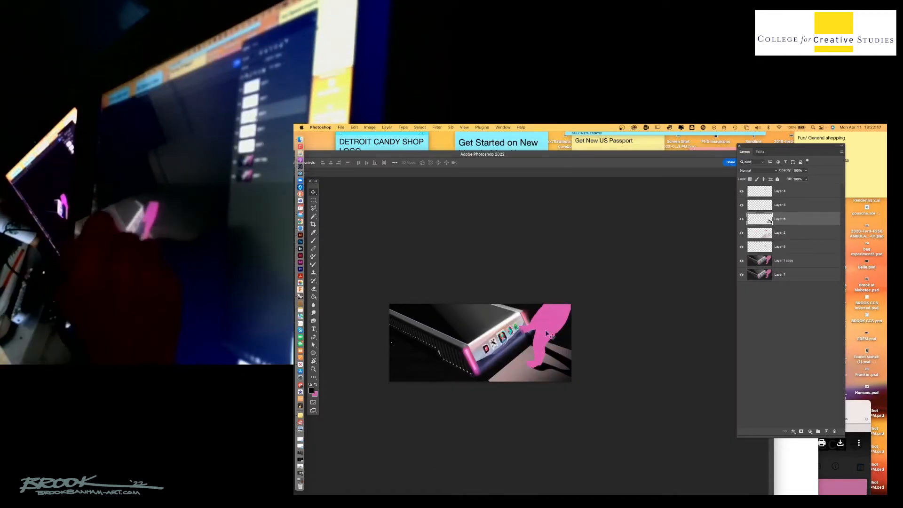
Move the Photoshop window aside, switch to Illustrator and bring the silhouette sheet in common_people.ai into view.
left_click_drag(424, 154, 667, 220)
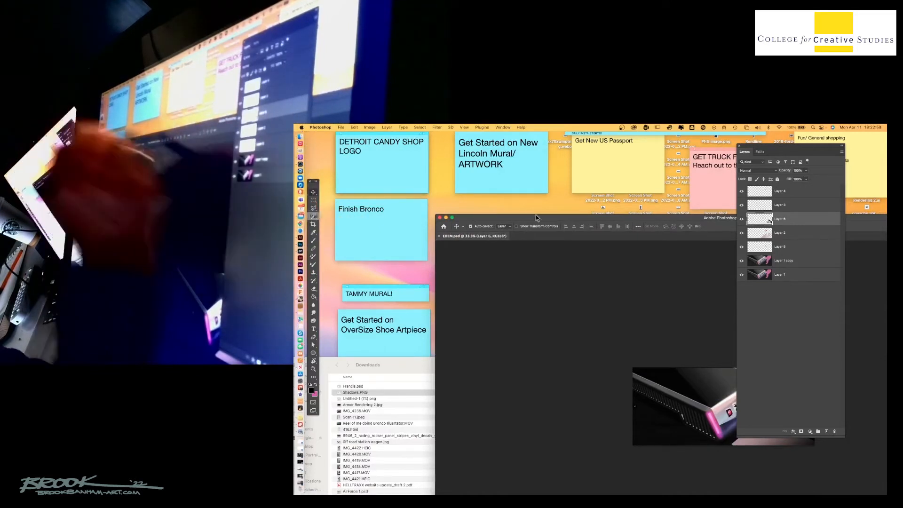
left_click_drag(536, 219, 383, 171)
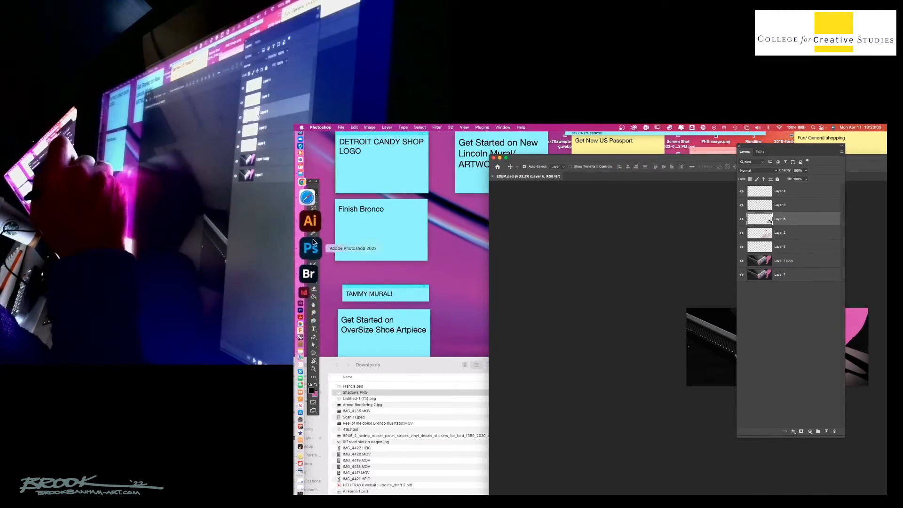
left_click(310, 221)
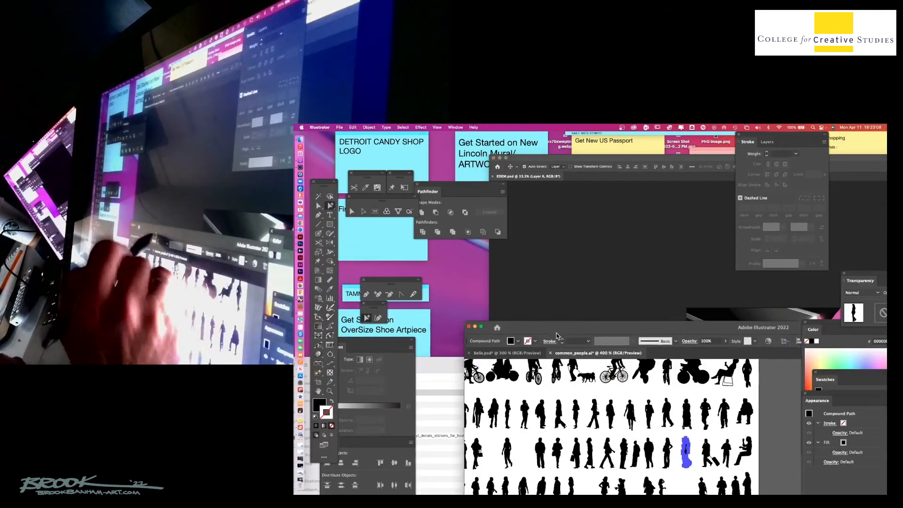
left_click_drag(556, 334, 450, 192)
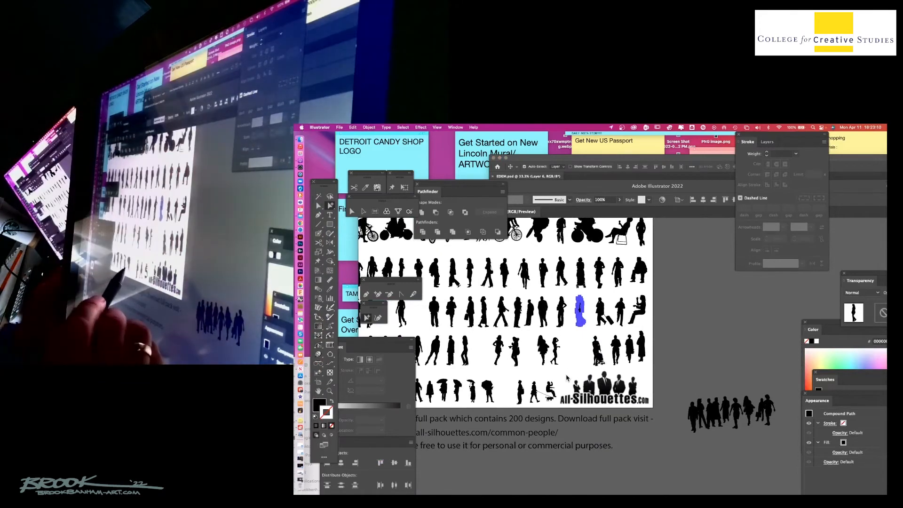
left_click_drag(593, 379, 565, 350)
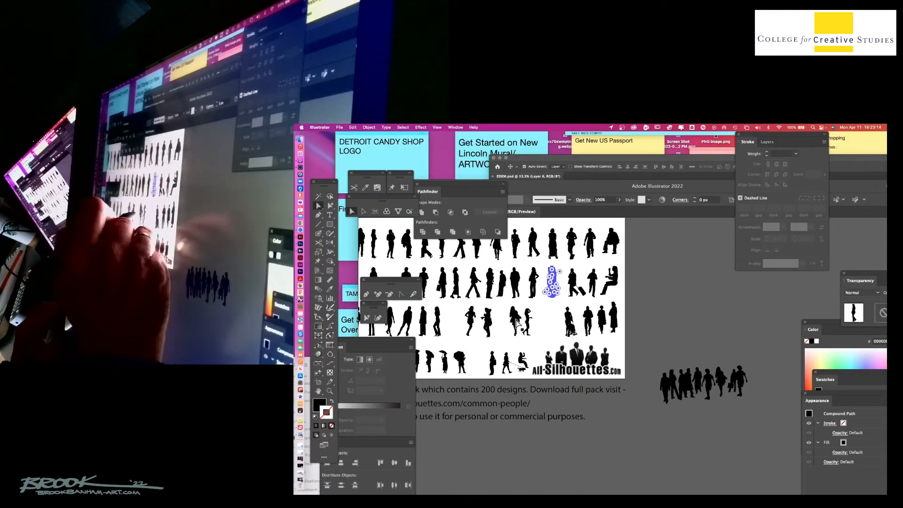
Place the woman silhouette from the sheet's fourth visible row in the empty area below the sheet and enlarge it.
left_click(363, 212)
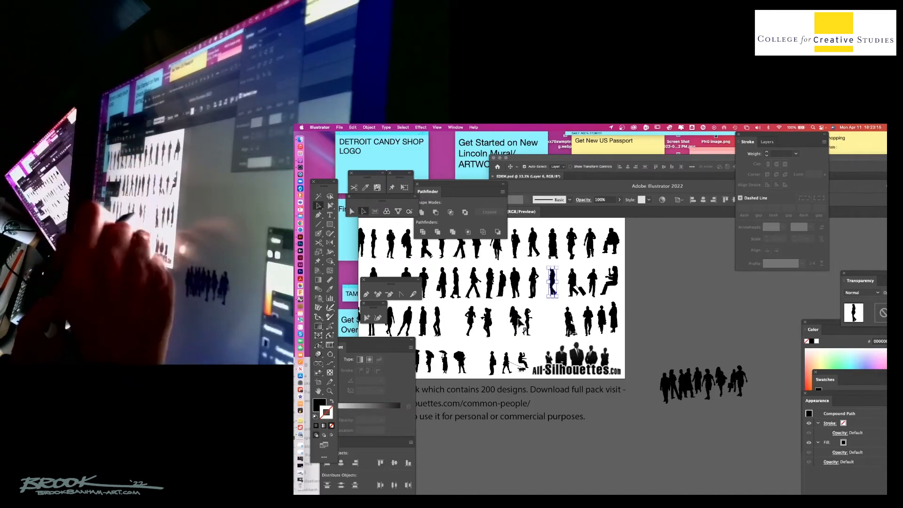
left_click(516, 320)
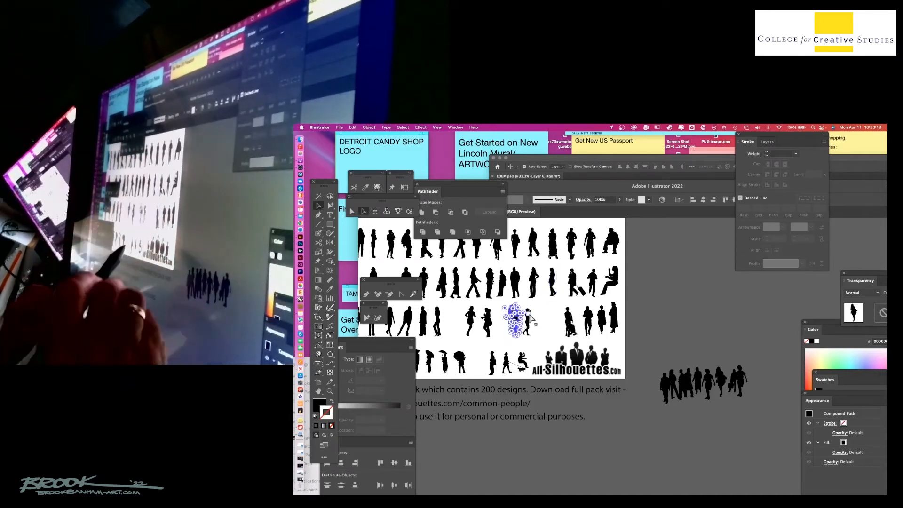
left_click_drag(593, 430, 559, 275)
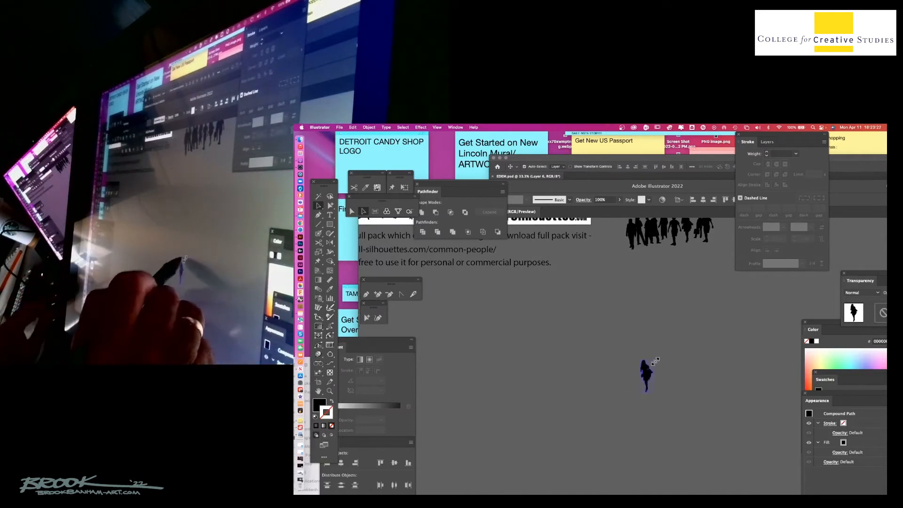
left_click_drag(656, 362, 740, 284)
left_click(714, 355)
left_click_drag(728, 376, 633, 372)
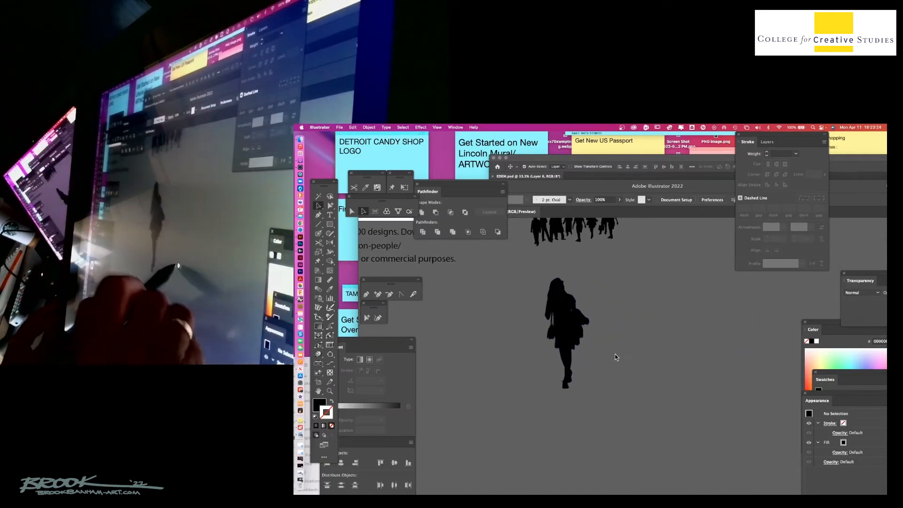
Make a vertically flipped copy of the woman silhouette starting at her feet and stretch it downward into a long shadow.
left_click(566, 331)
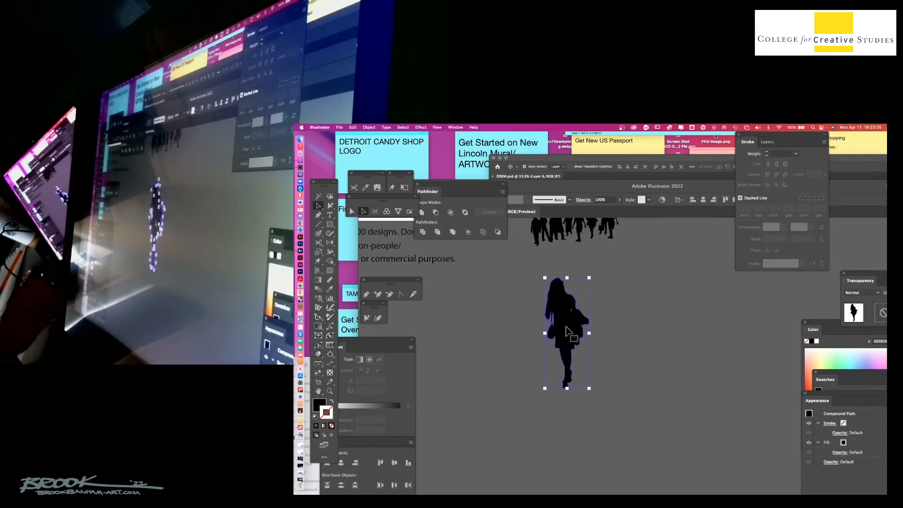
key("a")
key("v")
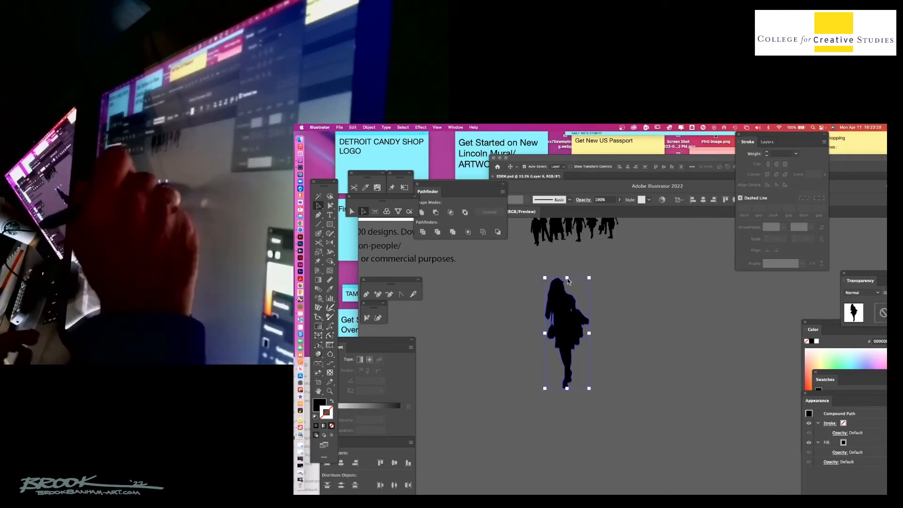
left_click_drag(570, 292, 568, 404)
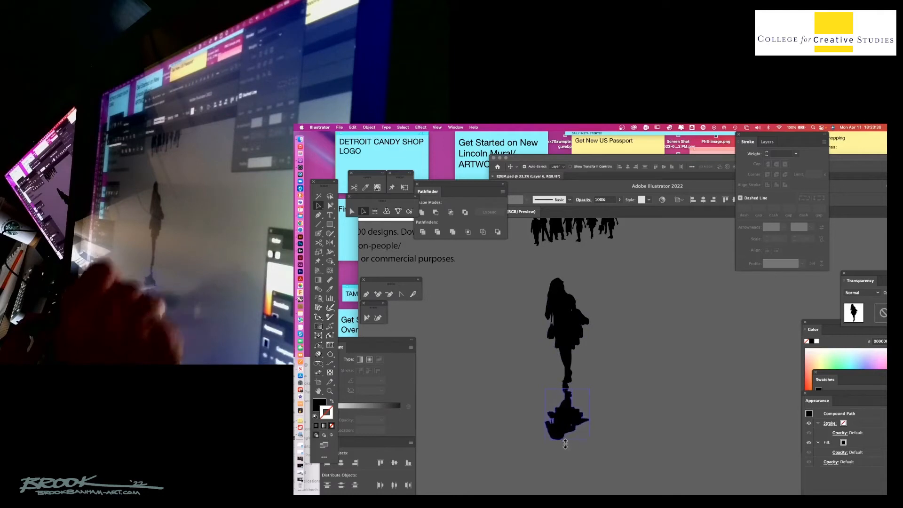
left_click_drag(566, 444, 568, 488)
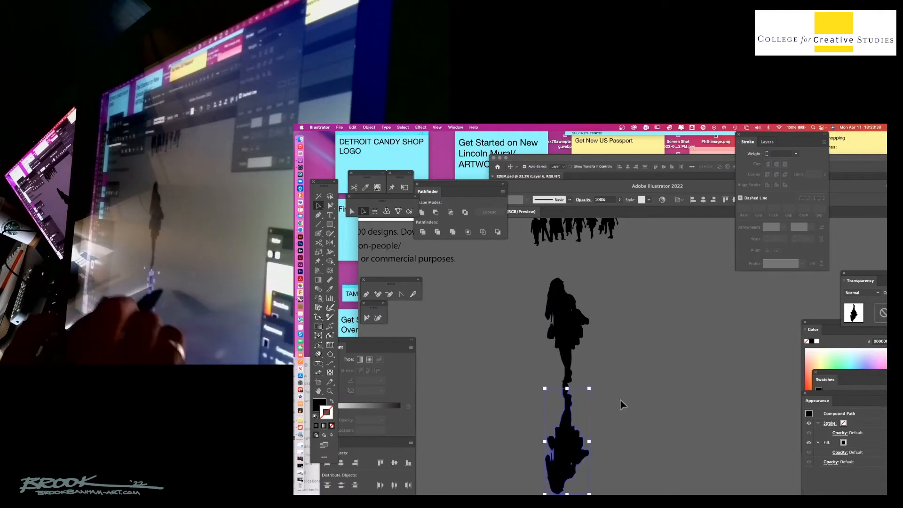
left_click_drag(622, 387, 623, 281)
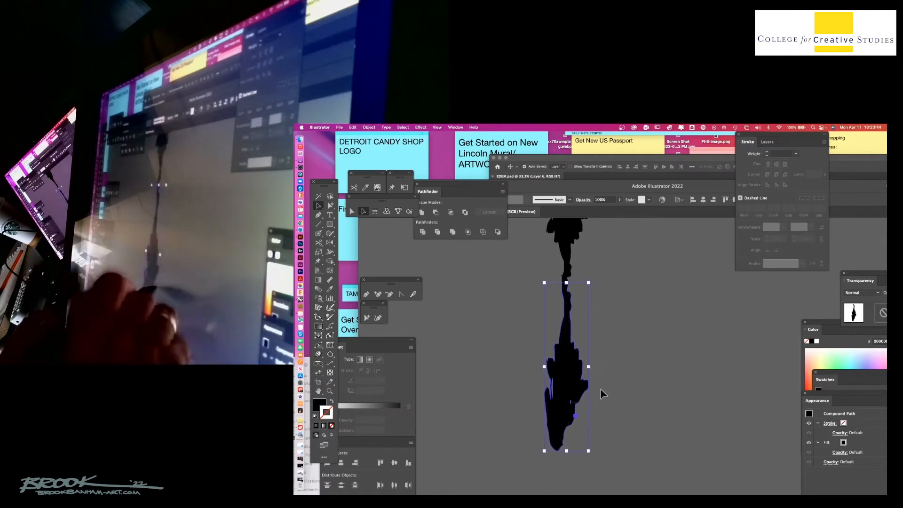
Reposition the Illustrator window around the silhouette and move the Appearance panel off the Swatches panel.
left_click_drag(606, 189, 581, 261)
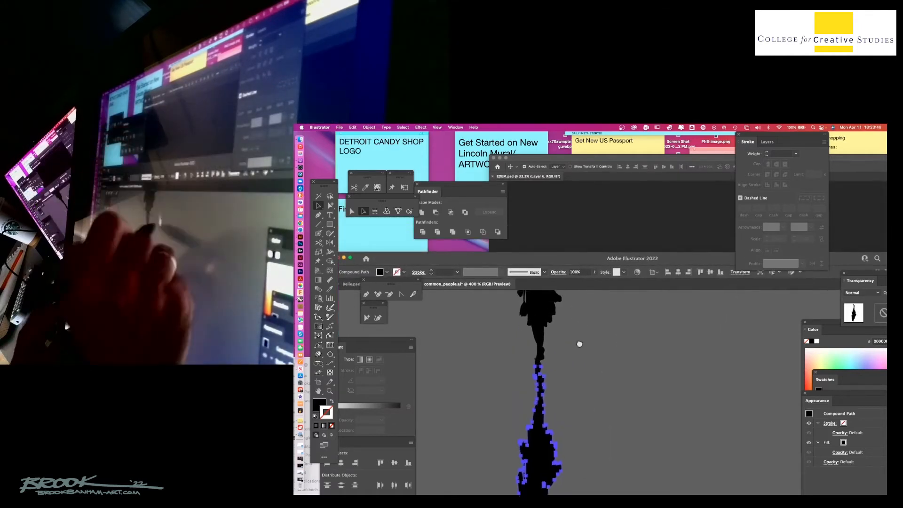
left_click_drag(578, 343, 577, 397)
left_click_drag(567, 258, 530, 183)
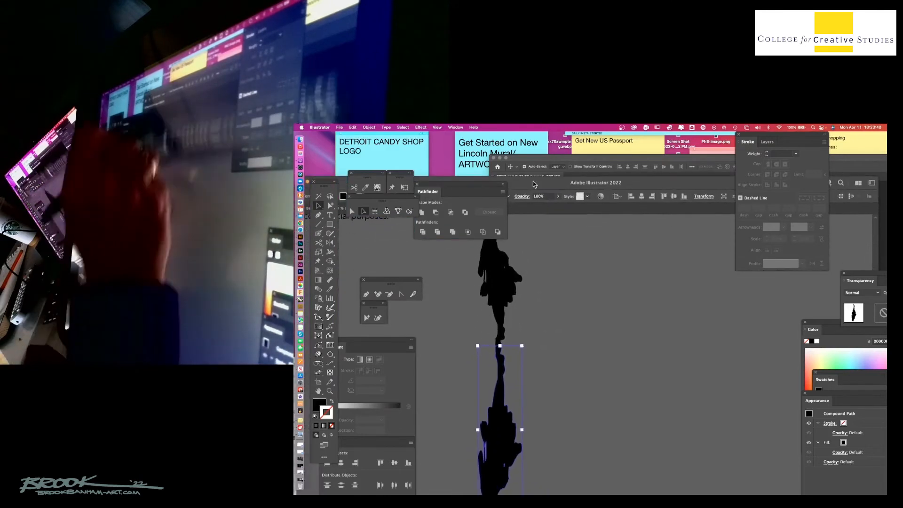
left_click_drag(826, 401, 636, 405)
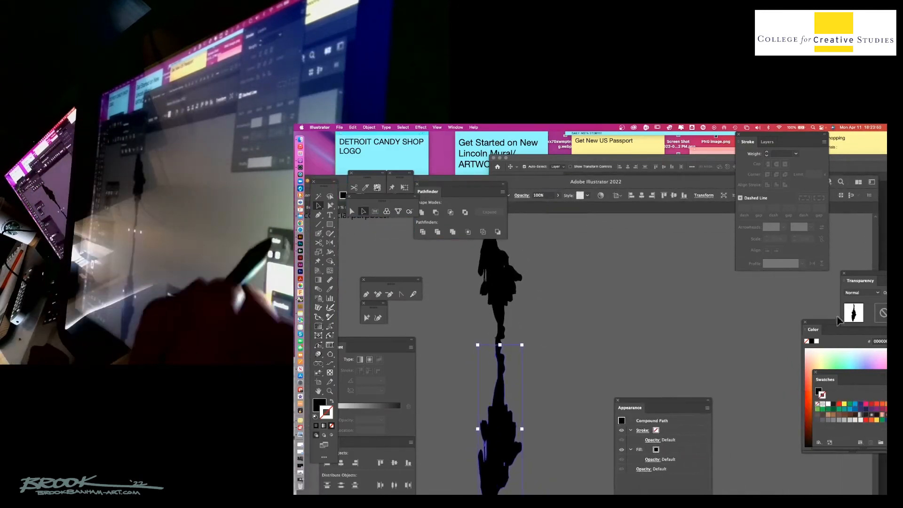
Add a new layer and place it beneath Layer 2 in the layer order.
left_click(767, 142)
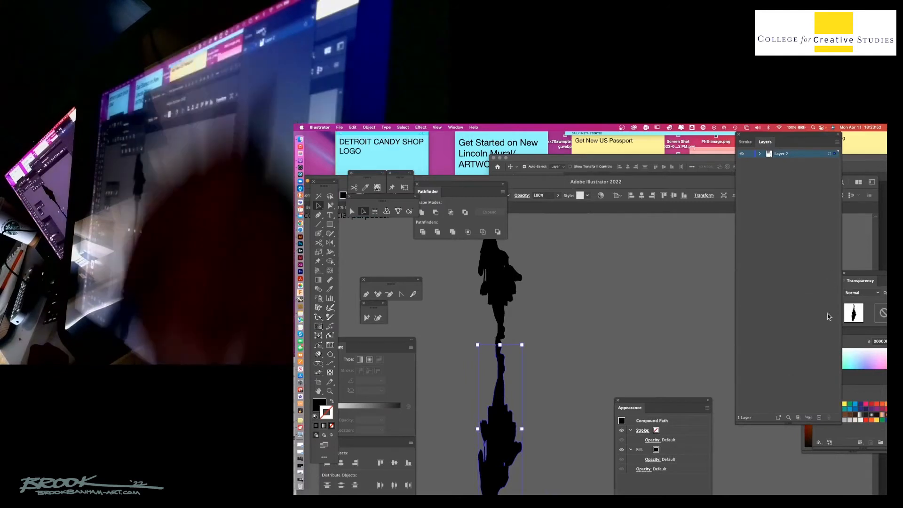
left_click(819, 418)
left_click_drag(799, 162, 800, 152)
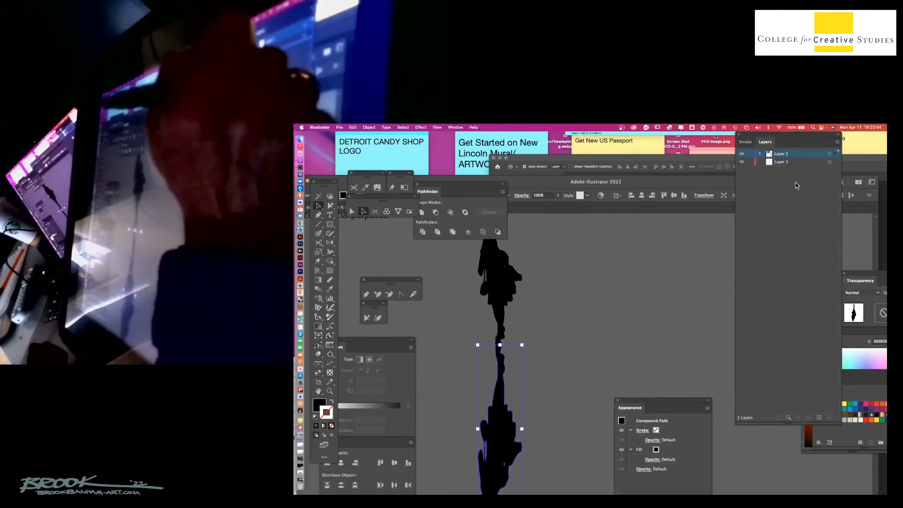
Draw a white-filled rectangle without stroke over the standing silhouette and move it to a new bottom layer behind the figure.
left_click(330, 225)
left_click_drag(459, 354, 455, 436)
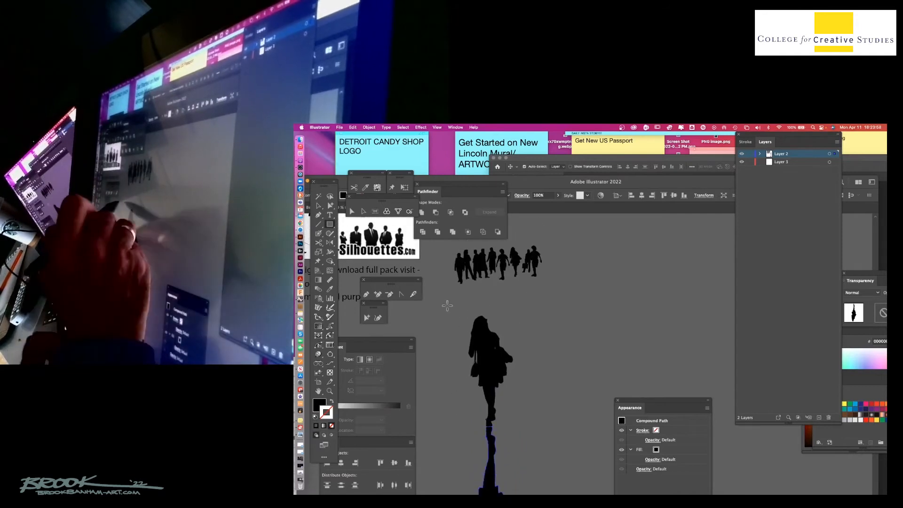
left_click_drag(446, 309, 531, 370)
key("d")
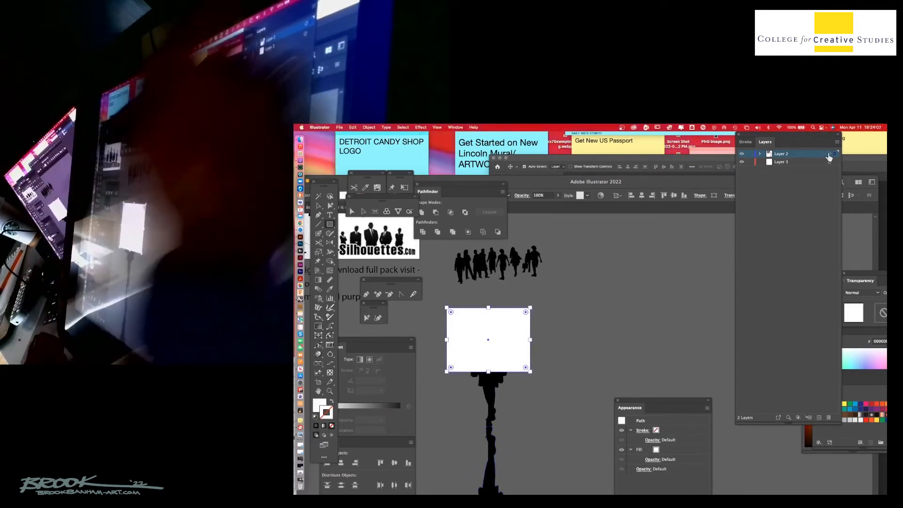
left_click(819, 417)
left_click_drag(835, 162, 806, 187)
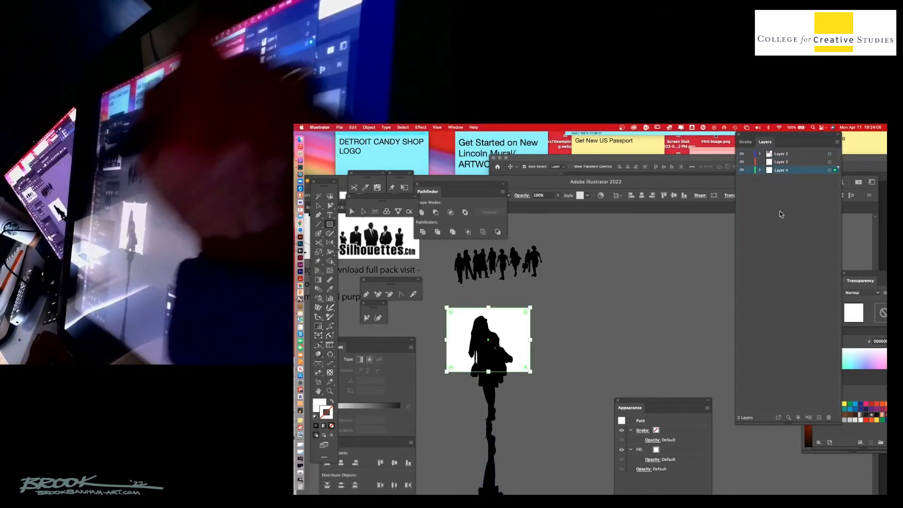
Pull the white rectangle's two lower corners down and inward to form a tapering panel reaching the figure's feet.
left_click(318, 206)
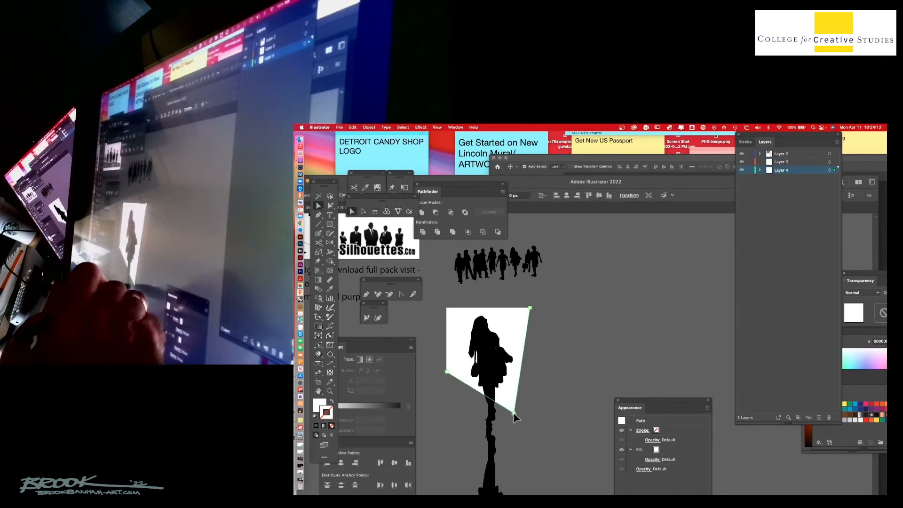
left_click_drag(447, 372, 457, 413)
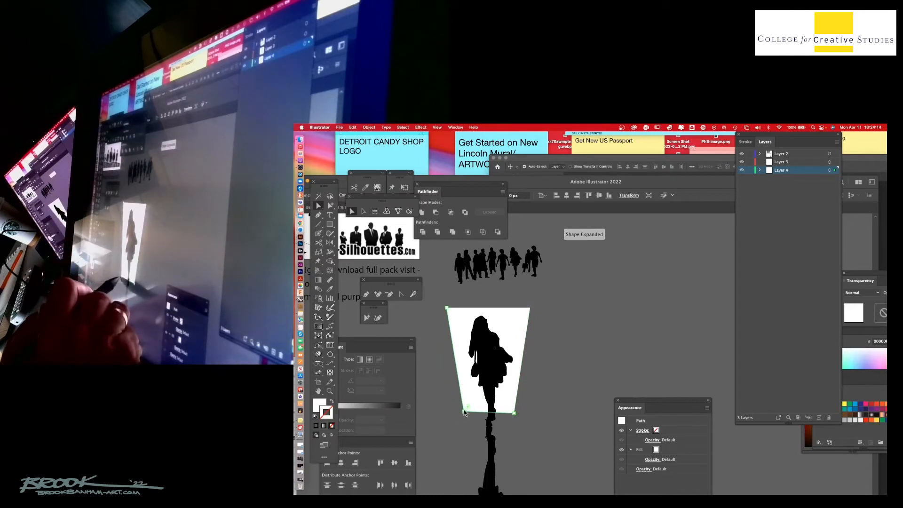
left_click(551, 362)
key("super+minus")
key("super+minus")
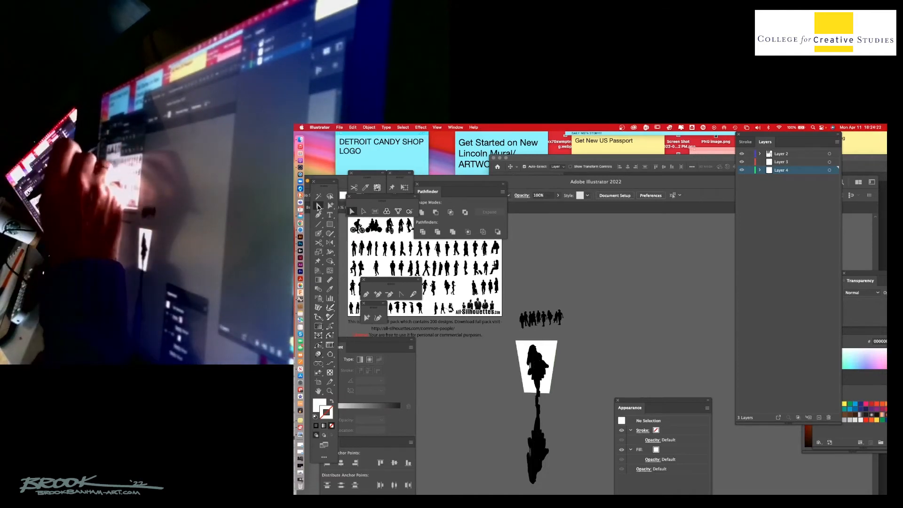
left_click(319, 207)
left_click(358, 215)
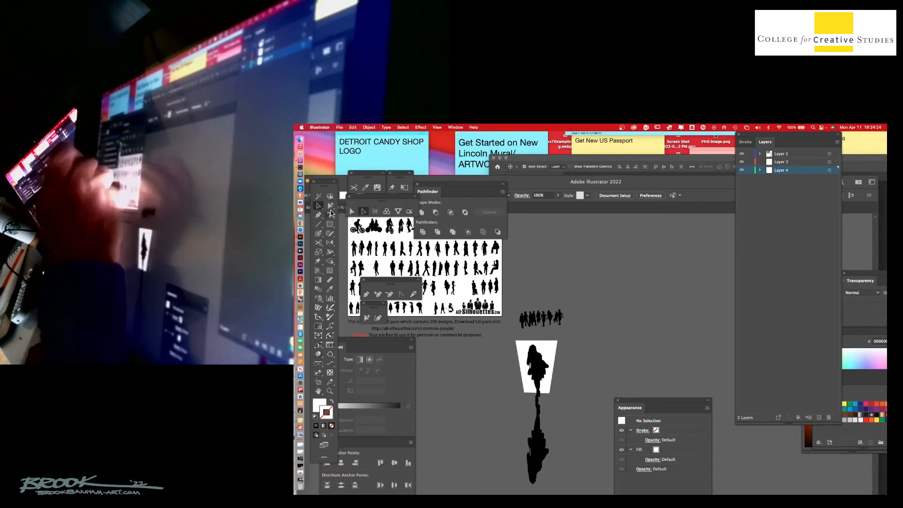
Compress the mirrored silhouette below the standing figure vertically to about a third of its length, keeping it at the feet.
left_click(541, 454)
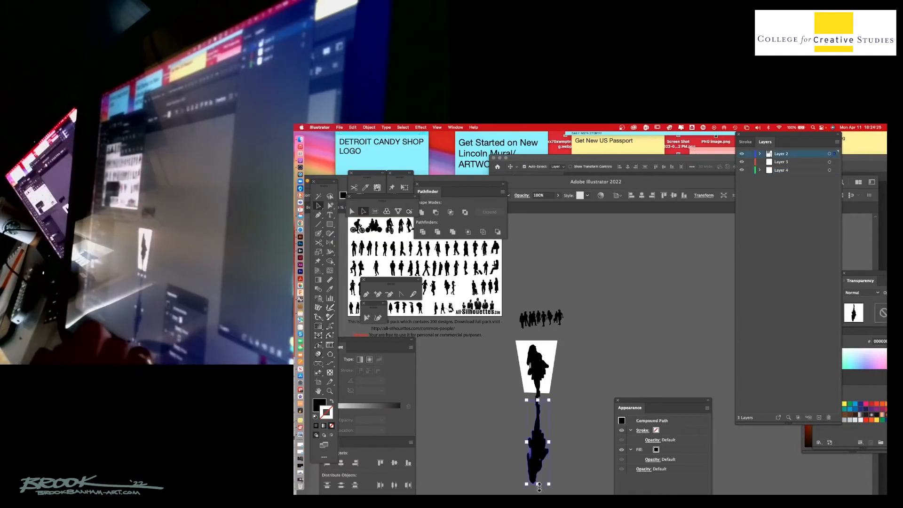
left_click_drag(540, 480, 538, 442)
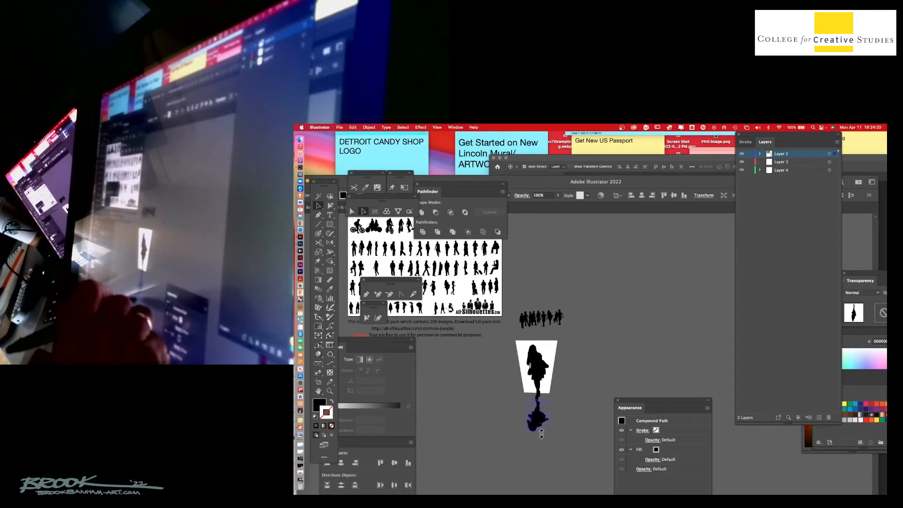
left_click_drag(542, 430, 542, 428)
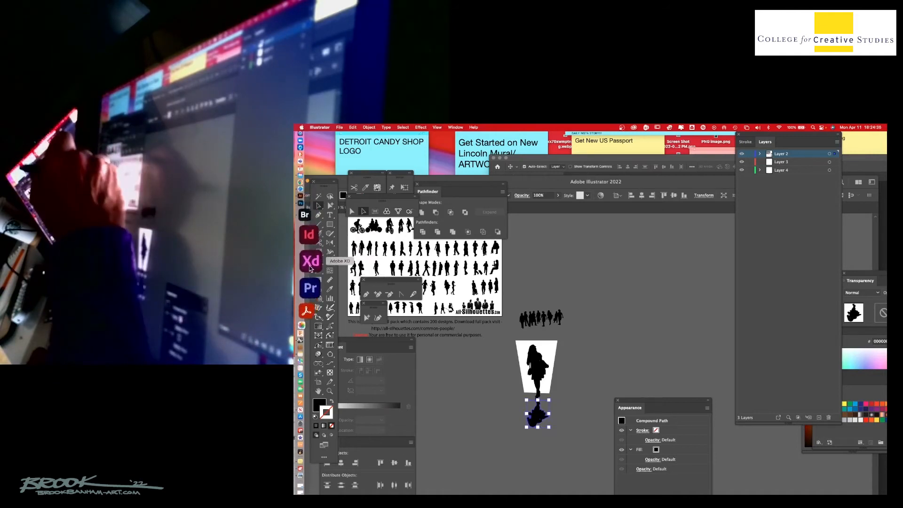
Switch to the Google Drive window in Safari, close the current preview and open Final Animation Side View.gif.
left_click_drag(468, 179, 515, 179)
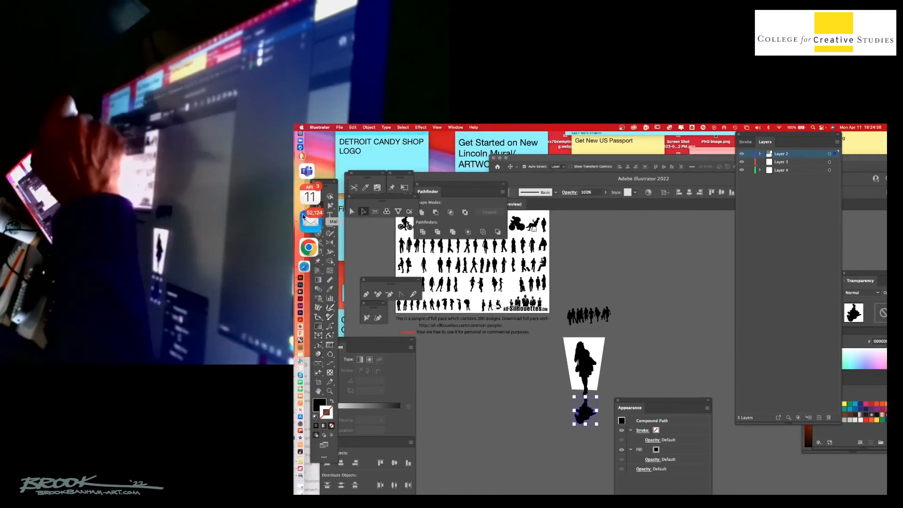
left_click(311, 233)
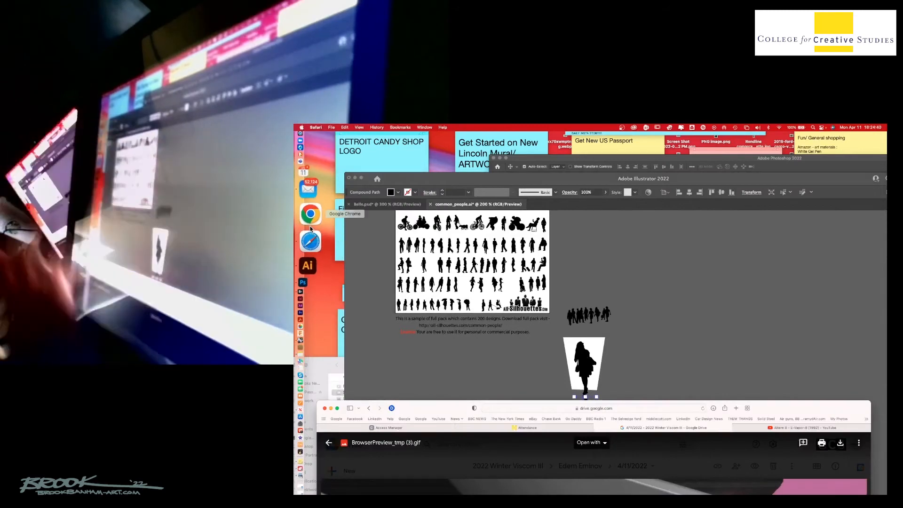
left_click_drag(452, 413, 472, 145)
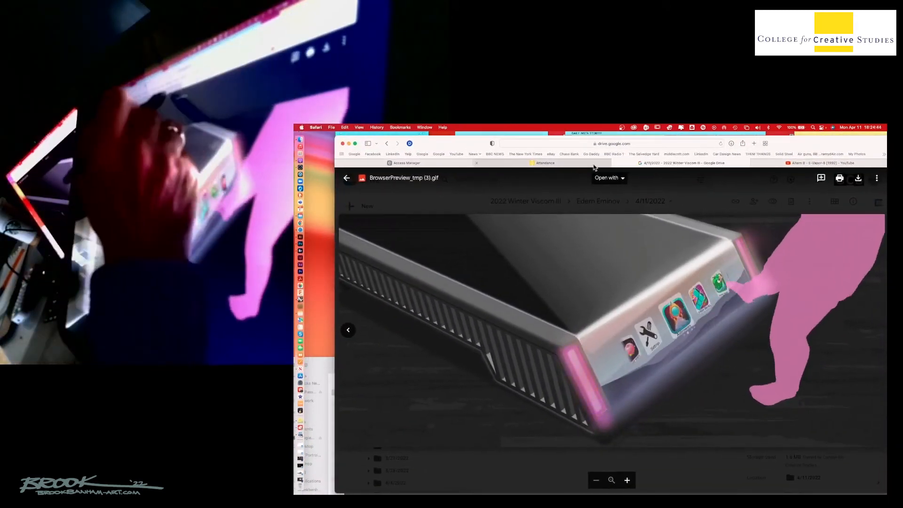
key("Escape")
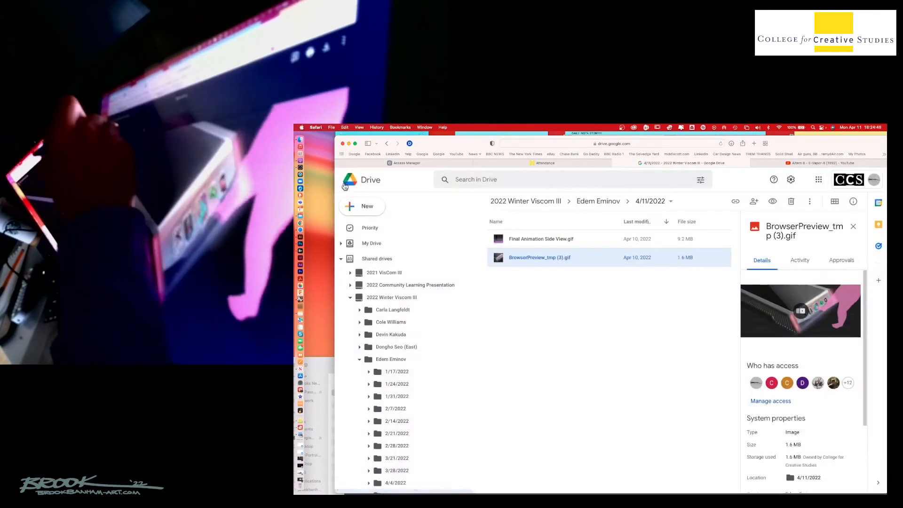
double_click(539, 240)
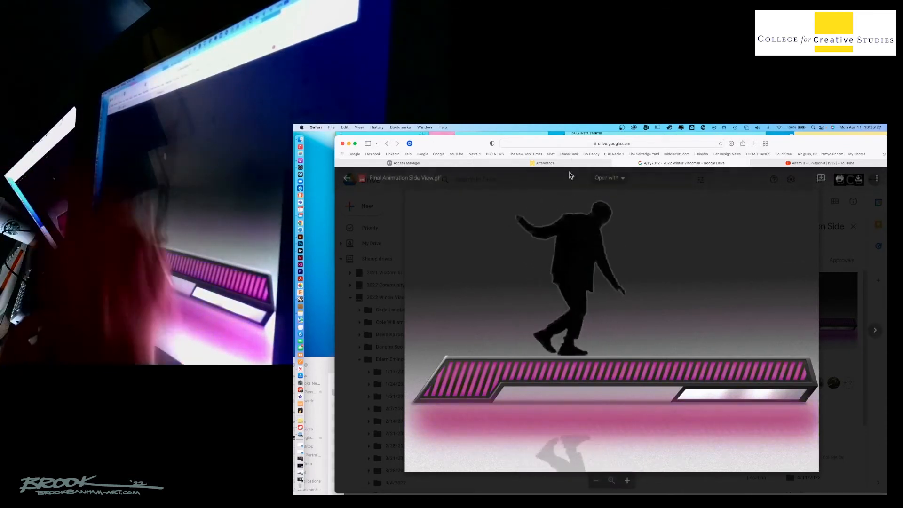
Download Final Animation Side View.gif and bring its Preview window fully into view.
left_click_drag(461, 140, 445, 139)
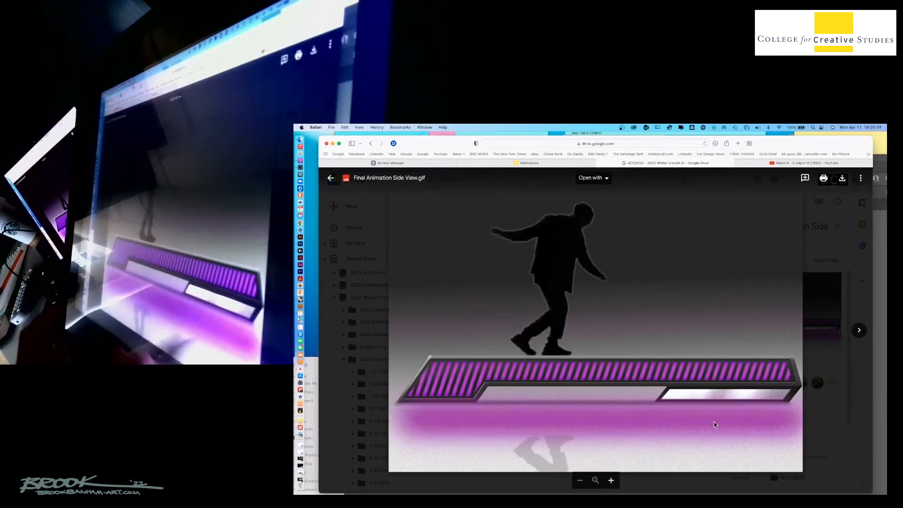
left_click(843, 178)
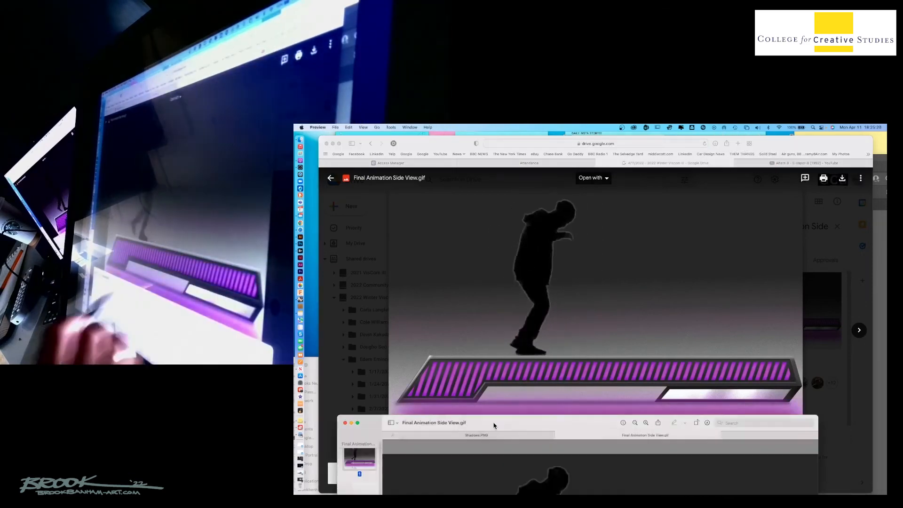
left_click_drag(497, 423, 509, 179)
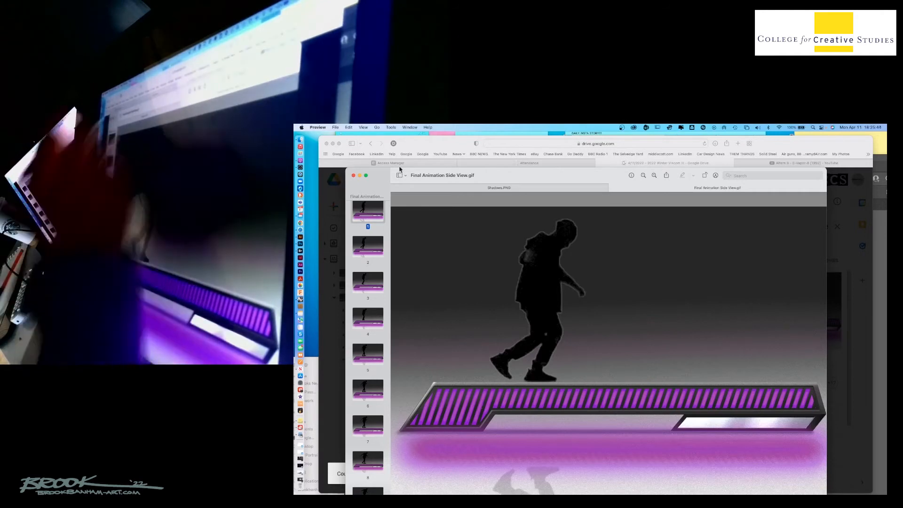
Open the first frame of the GIF in Photoshop and arrange the window so the whole image is visible.
left_click_drag(376, 183, 414, 181)
left_click_drag(409, 214, 309, 245)
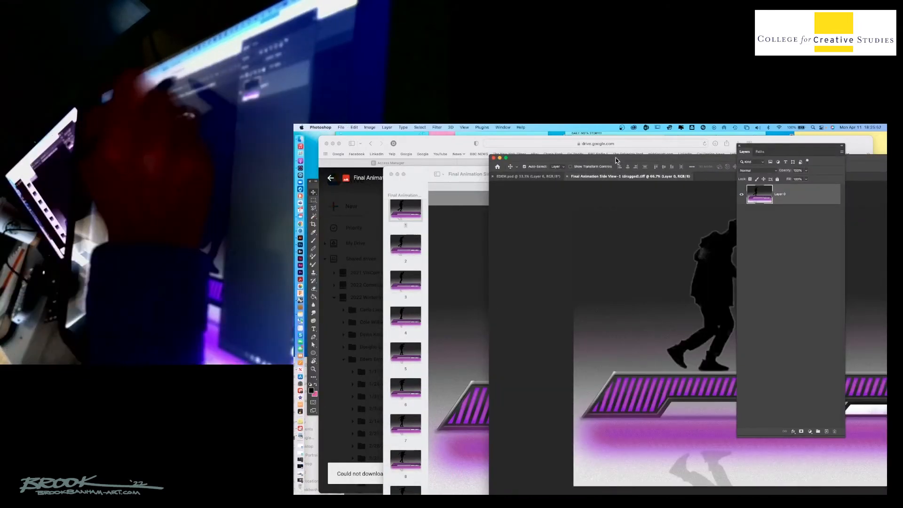
left_click_drag(617, 160, 465, 165)
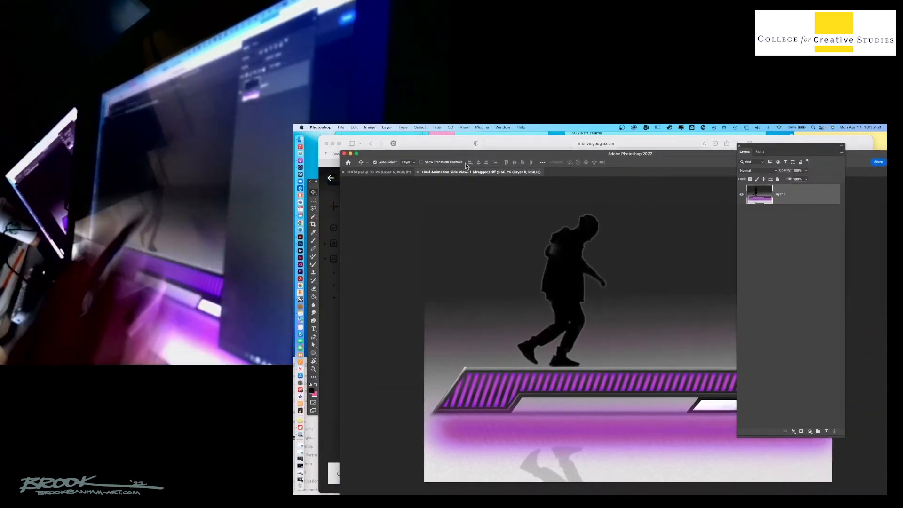
left_click_drag(790, 146, 874, 142)
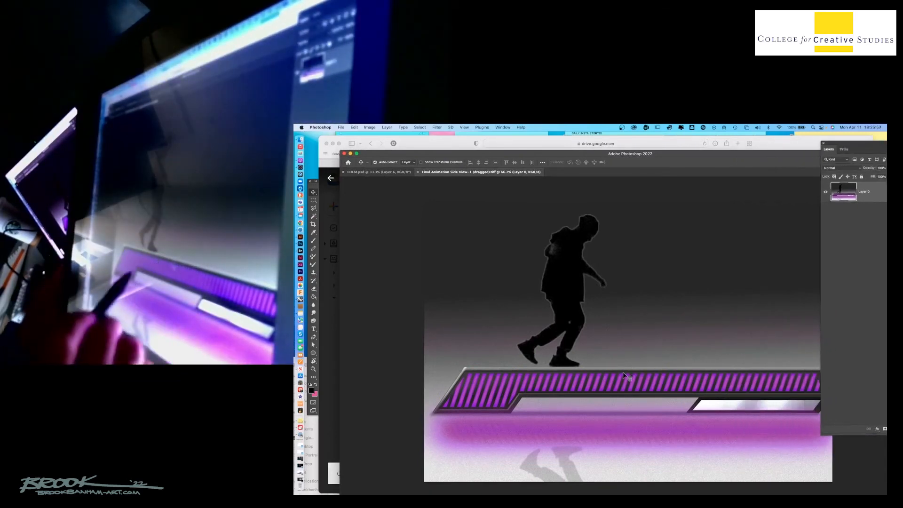
key("super+minus")
key("super+minus")
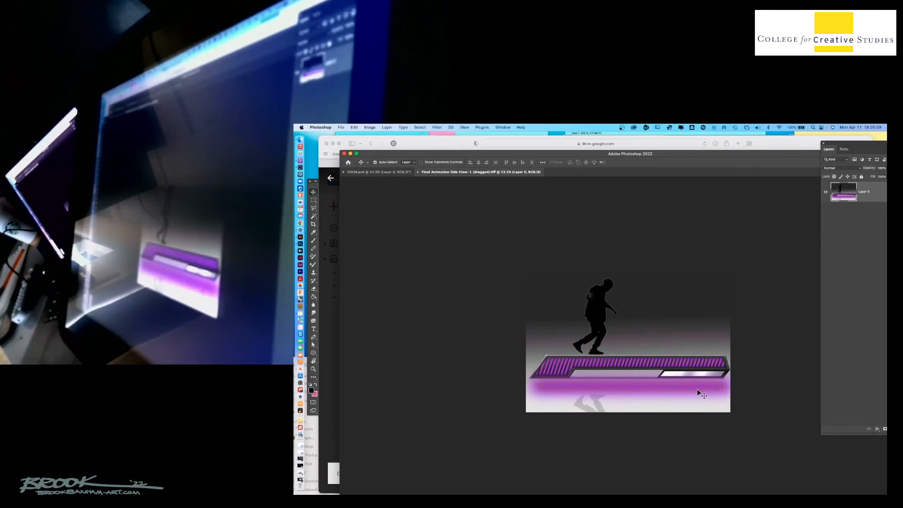
Add a new layer above the frame and select the background area above the device's top edge with the Polygonal Lasso.
left_click_drag(850, 146, 768, 144)
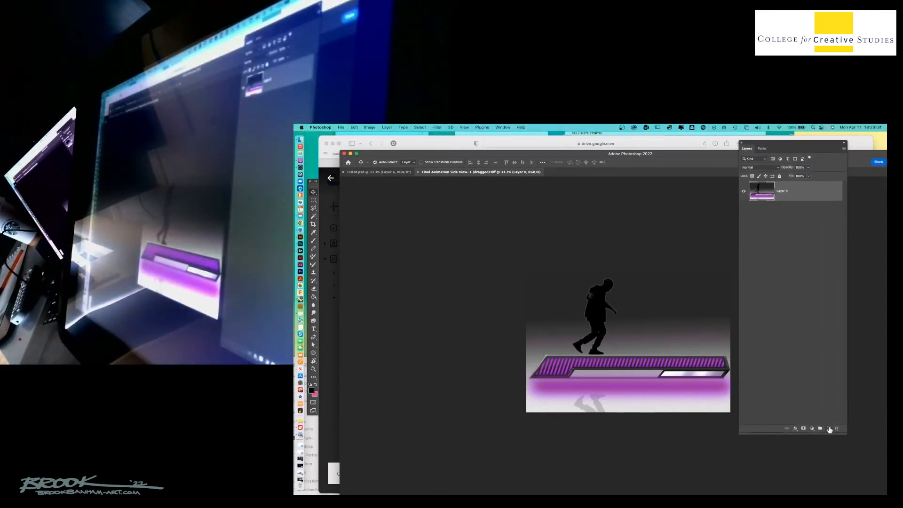
left_click_drag(384, 157, 352, 146)
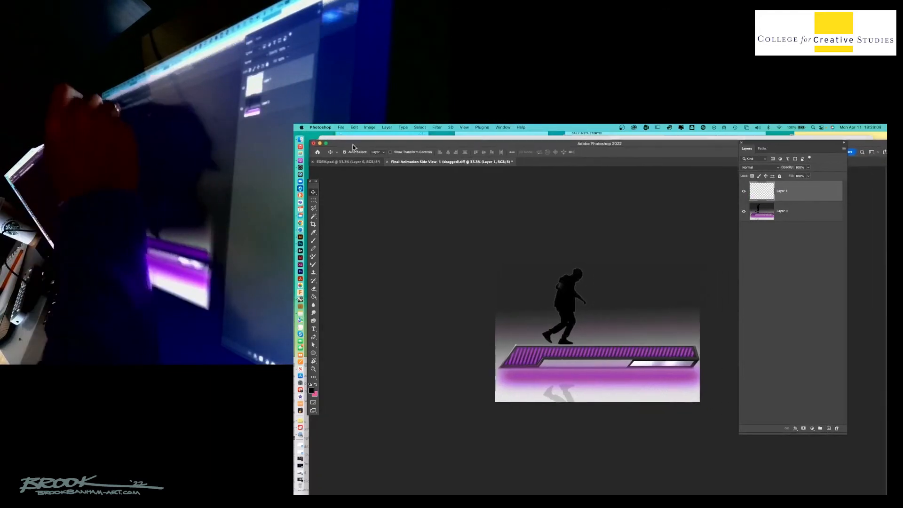
key("l")
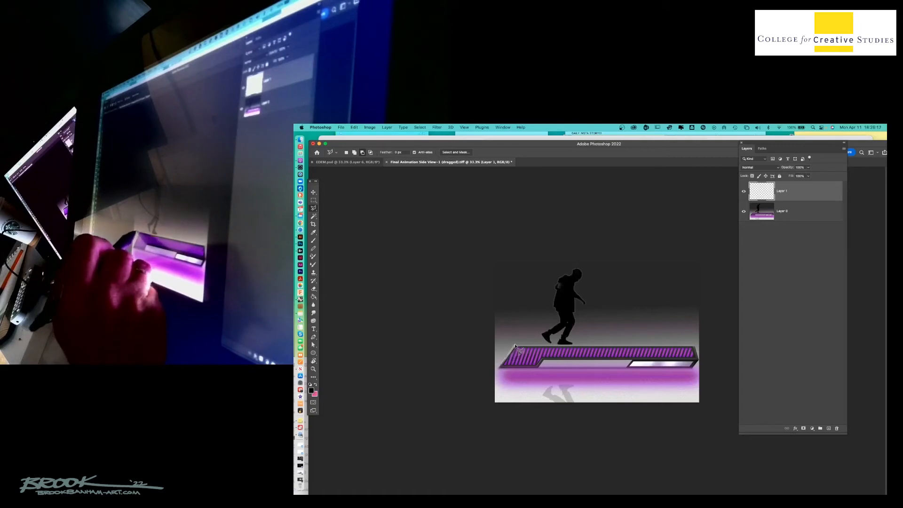
left_click_drag(516, 347, 673, 346)
mouse_move(699, 302)
left_mouse_down()
mouse_move(707, 262)
mouse_move(478, 253)
mouse_move(478, 357)
mouse_move(501, 367)
mouse_move(493, 376)
left_mouse_up()
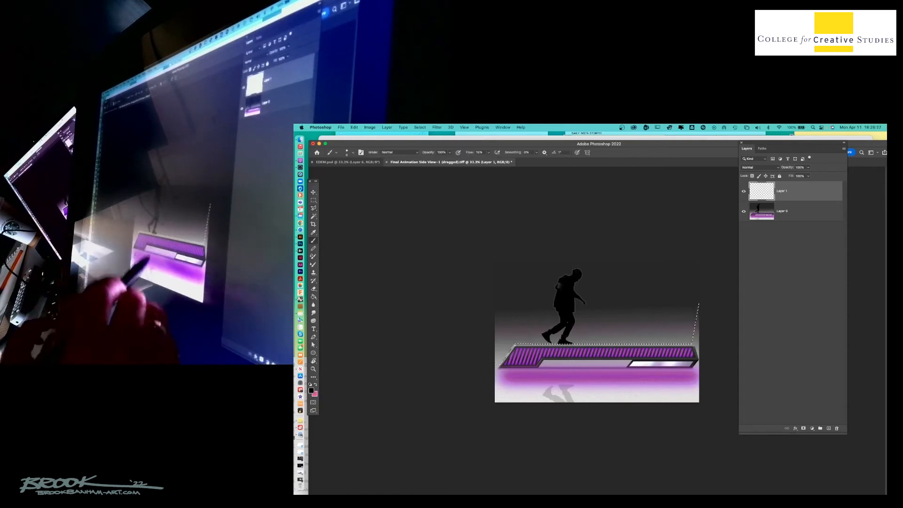
Paint a purple glow over the selected background with a very large Soft Round Pressure Opacity and Flow brush.
left_click(351, 153)
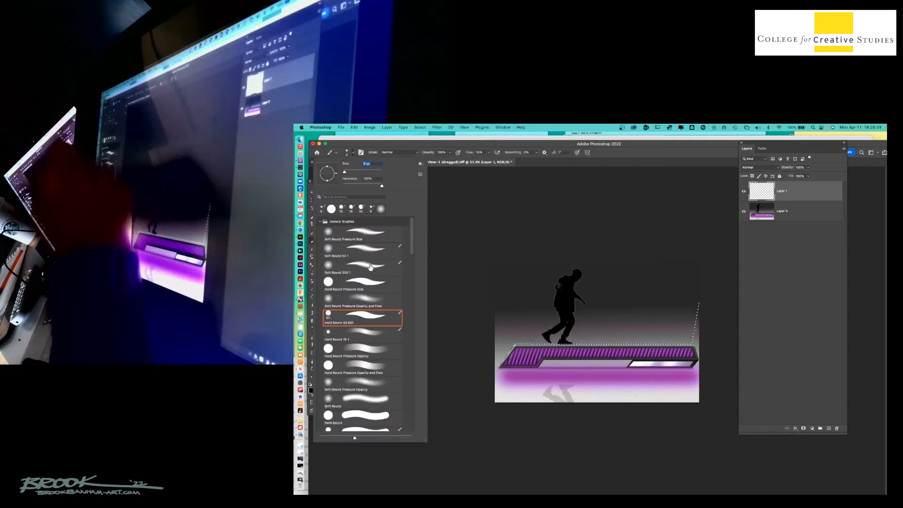
left_click(369, 302)
left_click(500, 156)
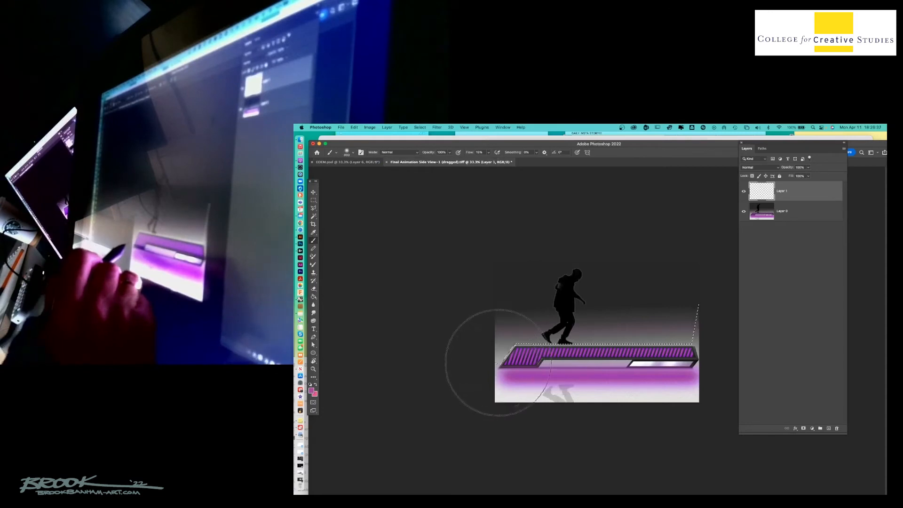
key("bracketright")
key("bracketright")
key("bracketright")
key("bracketright")
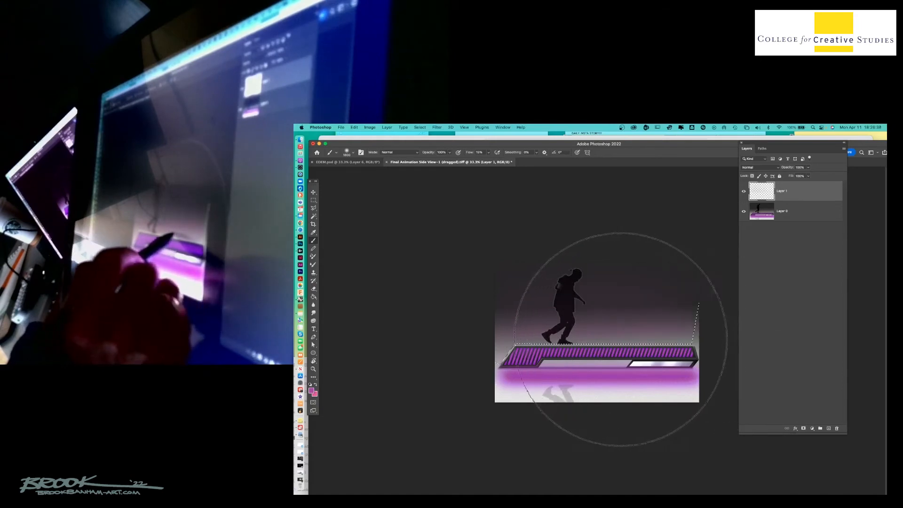
left_click_drag(529, 350, 514, 374)
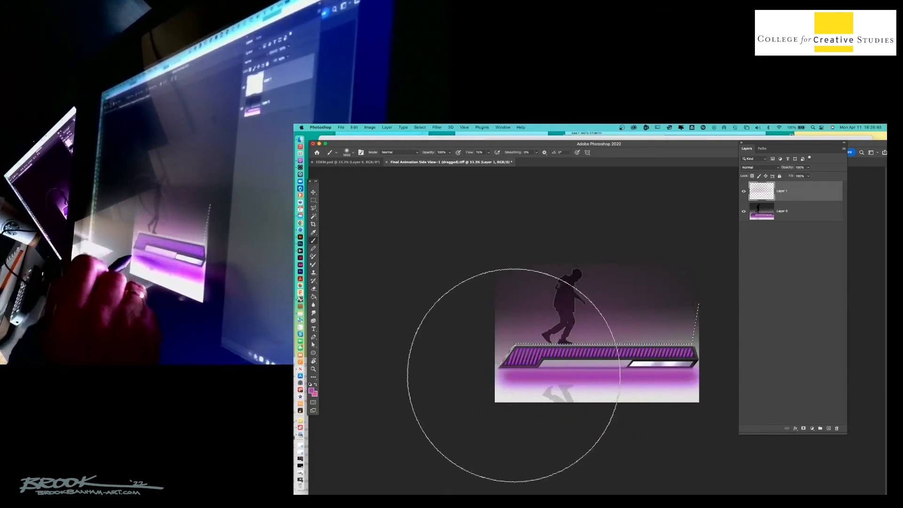
Build up the purple glow behind the figure with a brush about half as large.
key("bracketleft")
key("bracketleft")
key("bracketleft")
key("bracketleft")
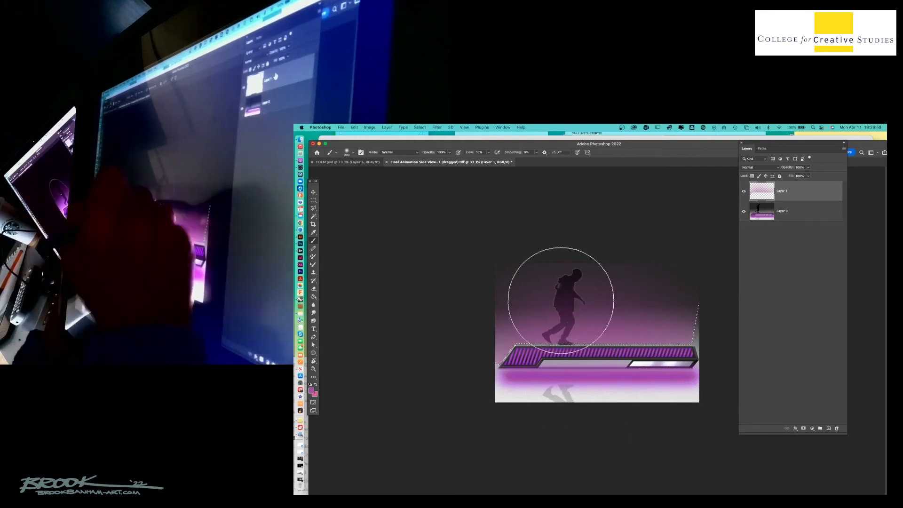
key("super+equal")
key("super+equal")
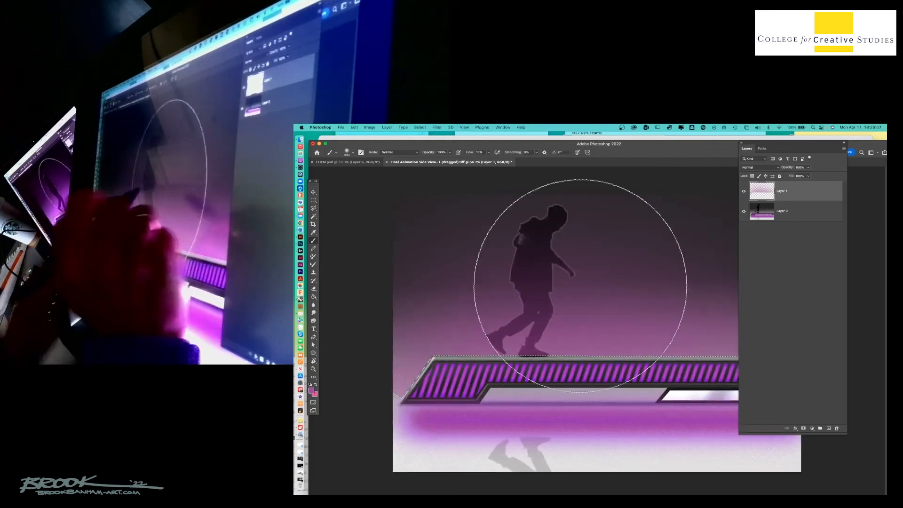
Add a second glow layer, pick a lighter pinkish purple and brush it along the device's top edge with a slightly smaller brush.
key("super+minus")
key("super+minus")
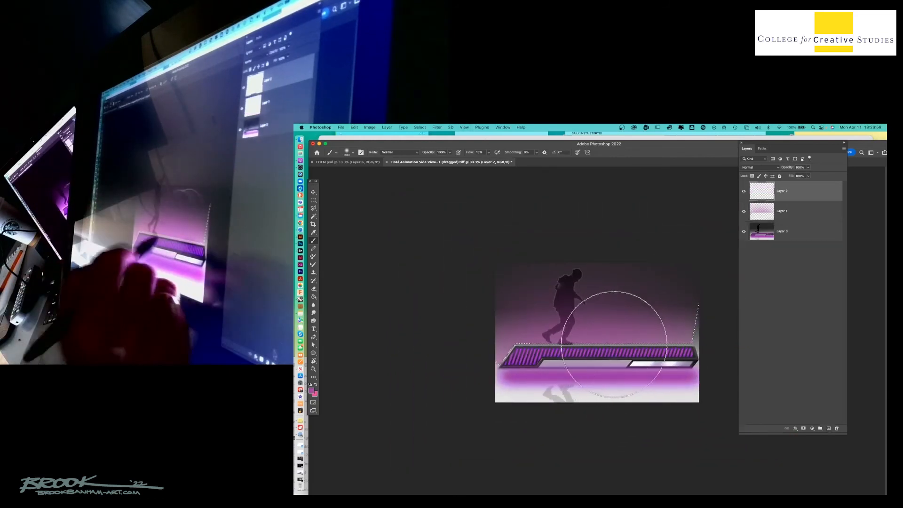
left_click(311, 389)
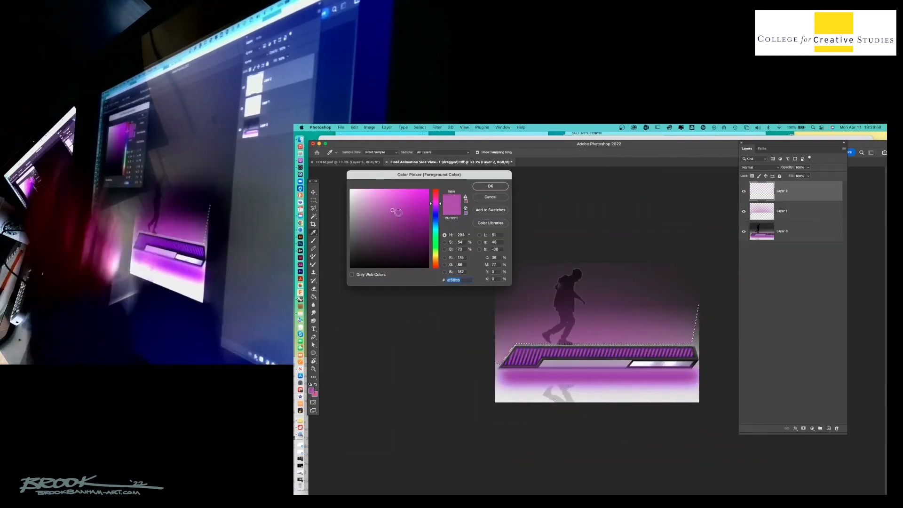
left_click(370, 202)
left_click(490, 186)
key("b")
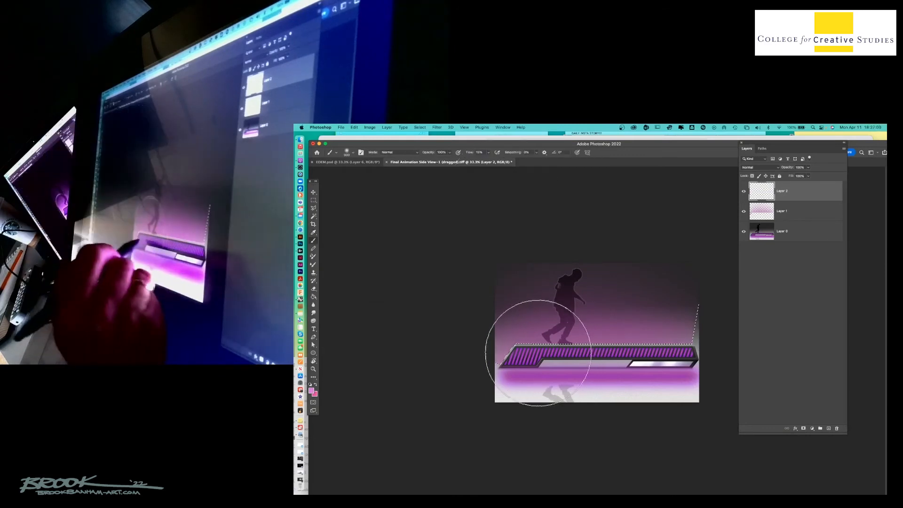
key("bracketleft")
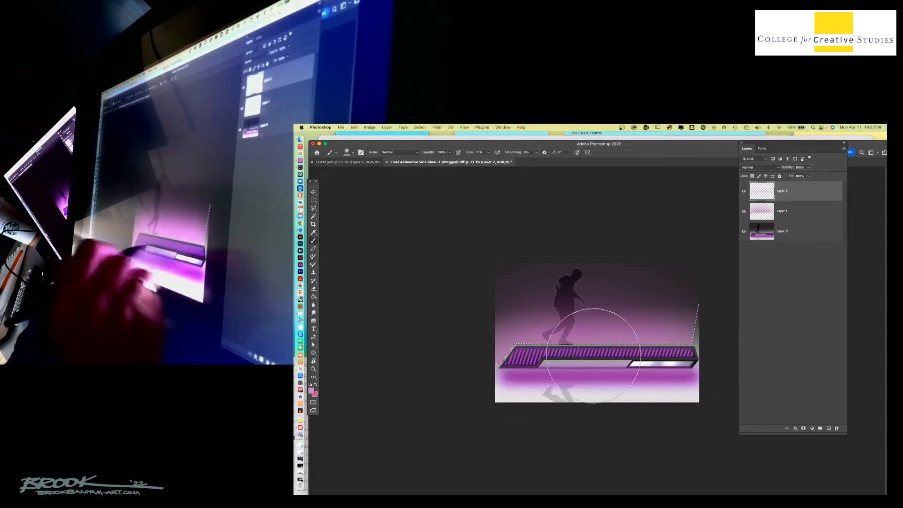
Add a new layer above the two glow layers and reset the painting colors to black and white.
left_click(804, 231)
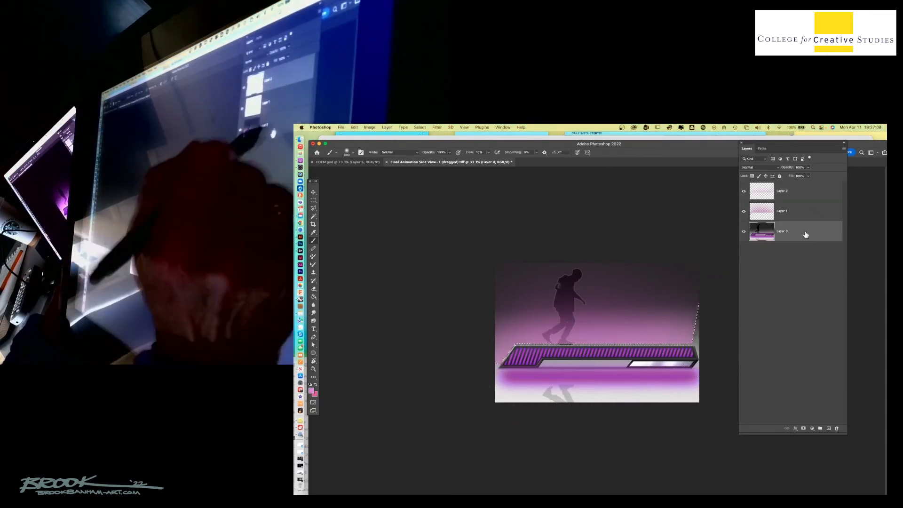
key("super+equal")
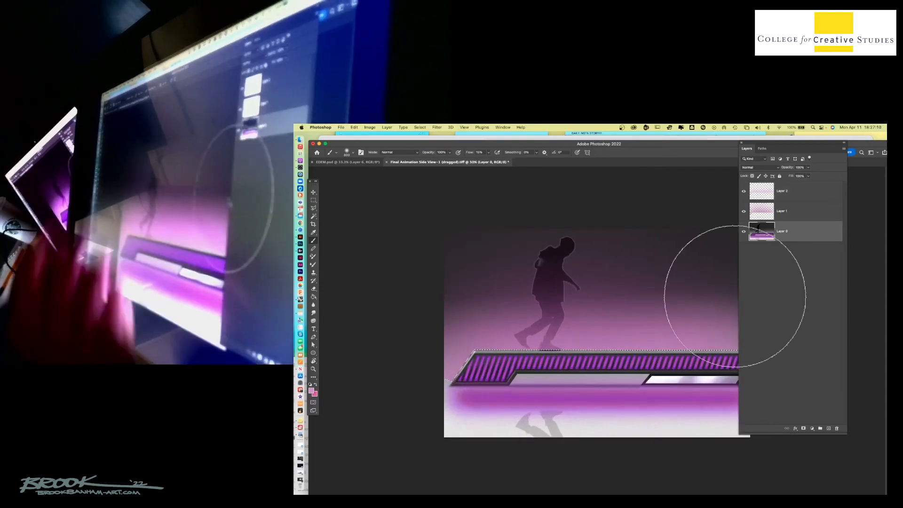
left_click(803, 191)
left_click(829, 429)
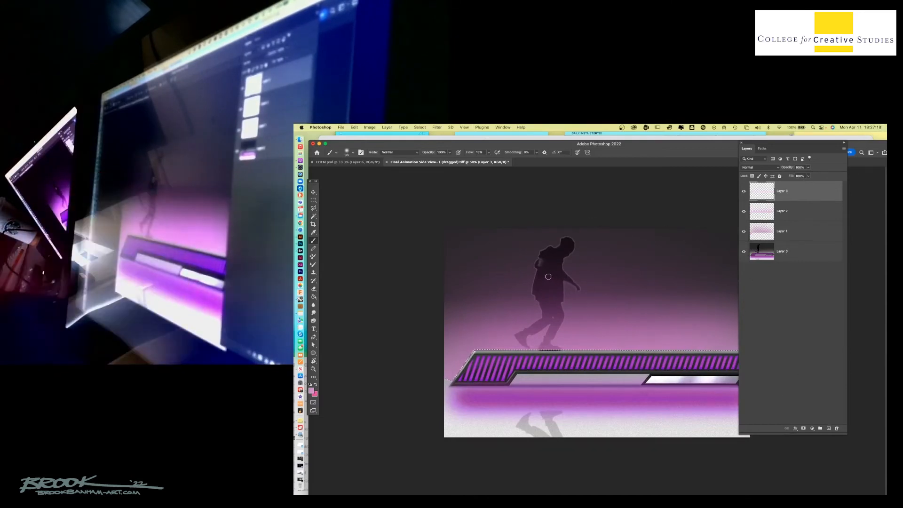
left_click(310, 384)
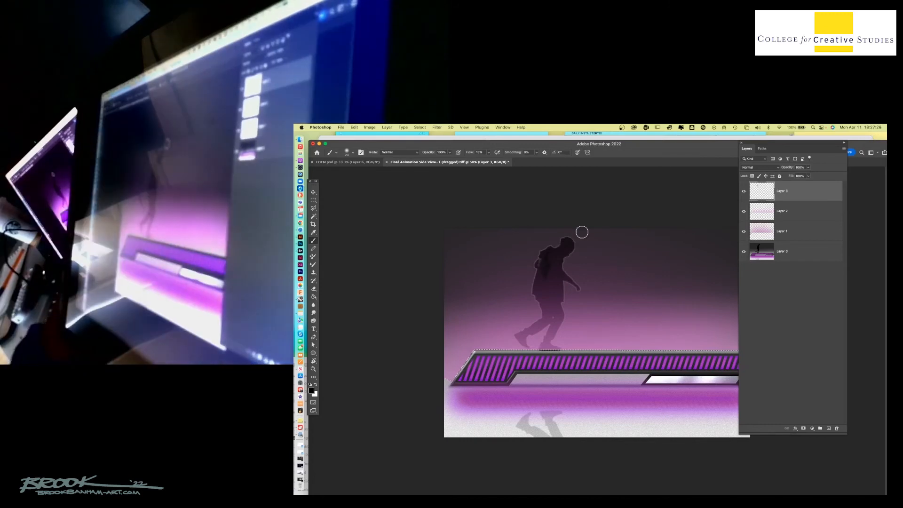
Add another layer at the top of the stack and choose the Hard Round Pressure Size brush.
left_click(828, 428)
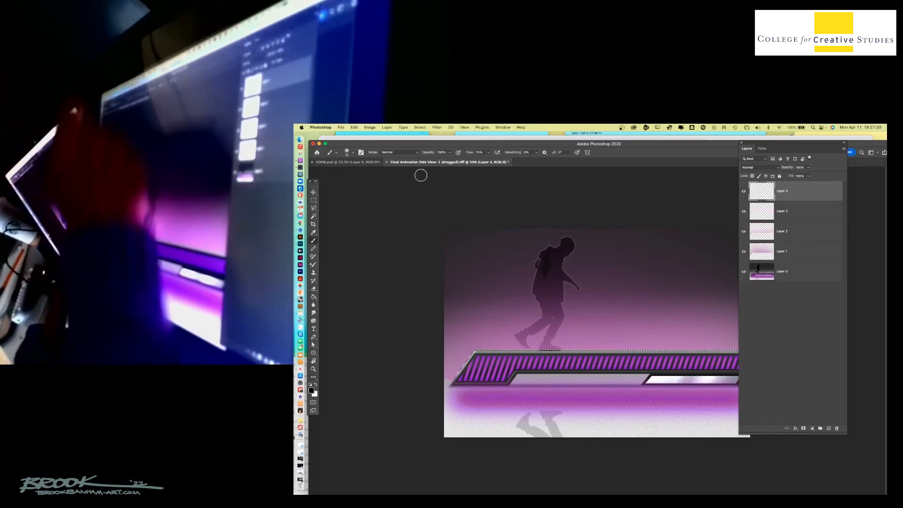
left_click(349, 152)
left_click(366, 277)
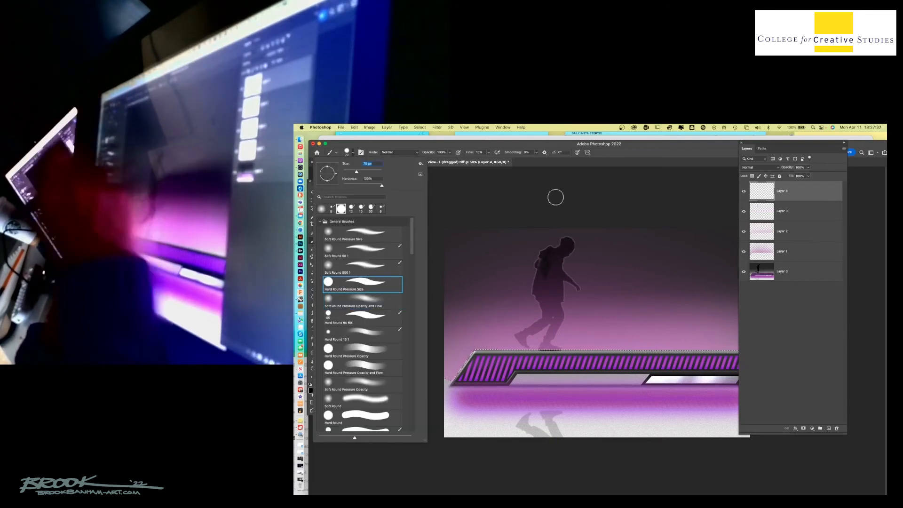
Paint black inside the figure's torso on the top layer and raise the brush flow to 100%.
left_click(632, 149)
key("super+plus")
key("super+plus")
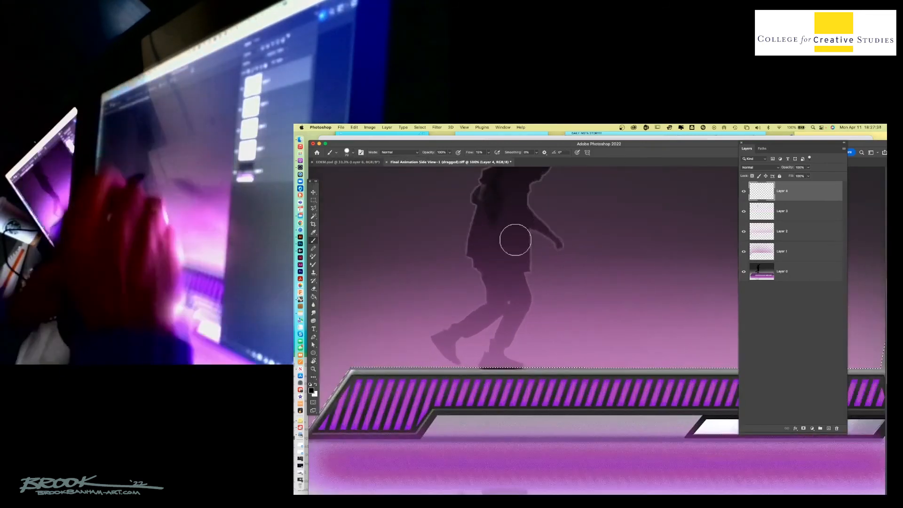
left_click_drag(493, 195, 500, 249)
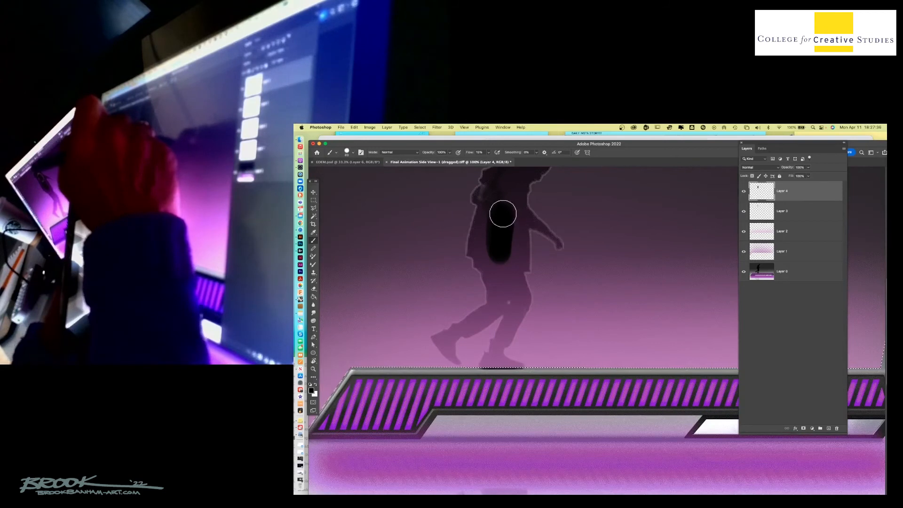
left_click(489, 153)
left_click(482, 143)
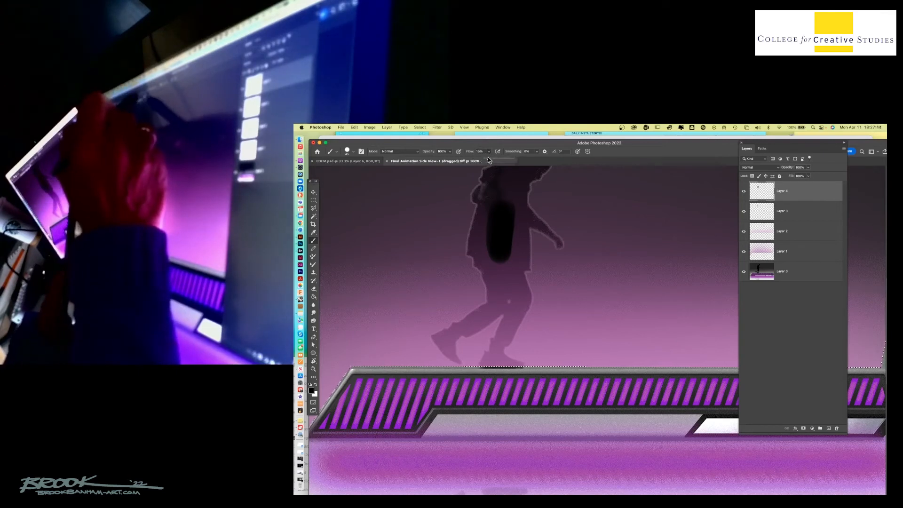
left_click_drag(489, 160, 515, 159)
left_click(498, 204)
Trace the figure's back in black with a much smaller brush, from the backpack down to the rear ankle.
key("bracketleft")
key("bracketleft")
key("bracketleft")
key("bracketleft")
key("bracketleft")
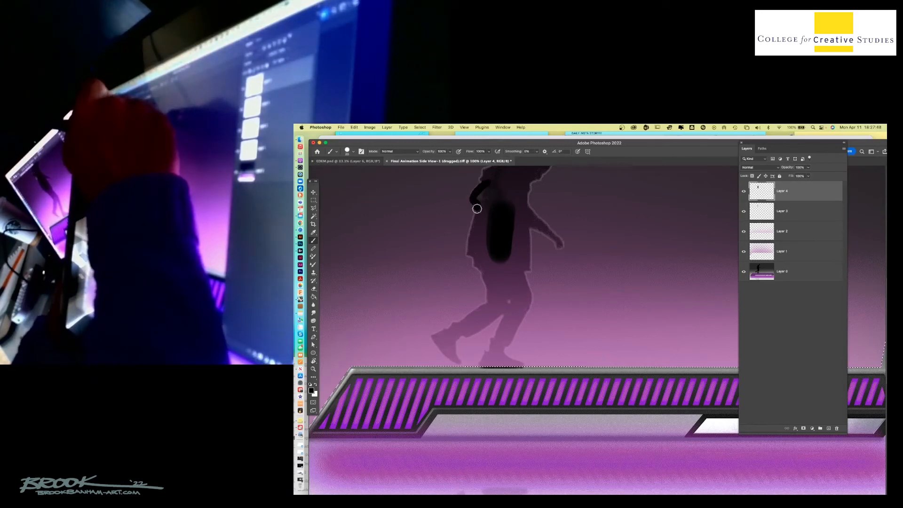
left_click_drag(477, 209, 467, 244)
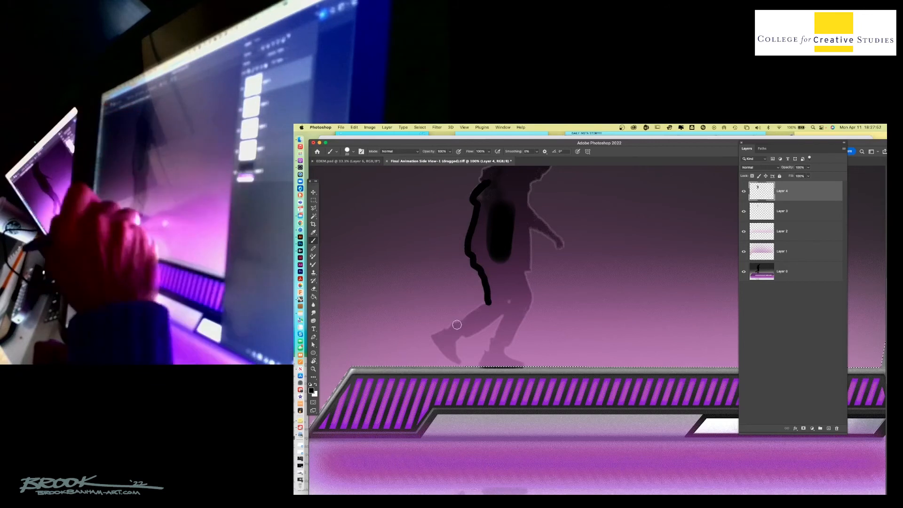
left_click_drag(481, 308, 453, 326)
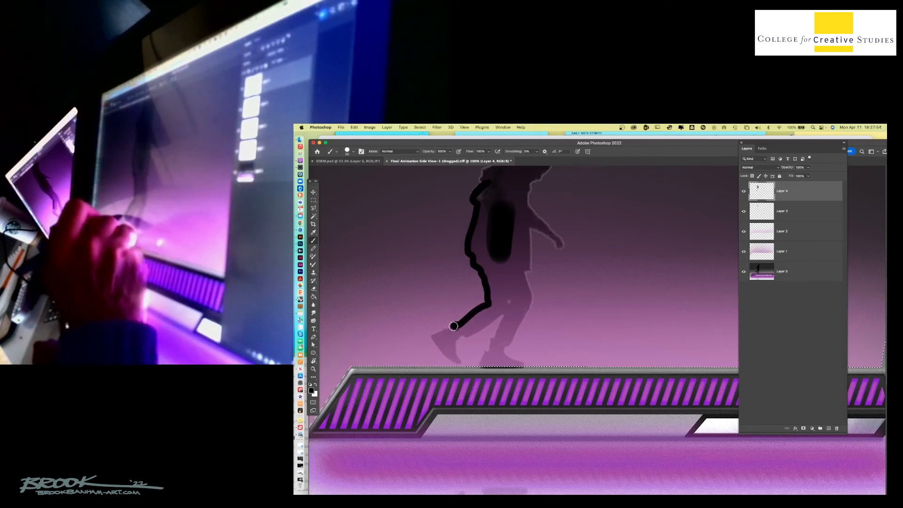
Outline both shoes and the lower legs in black with a finer brush, up to the front knee.
key("bracketleft")
key("bracketleft")
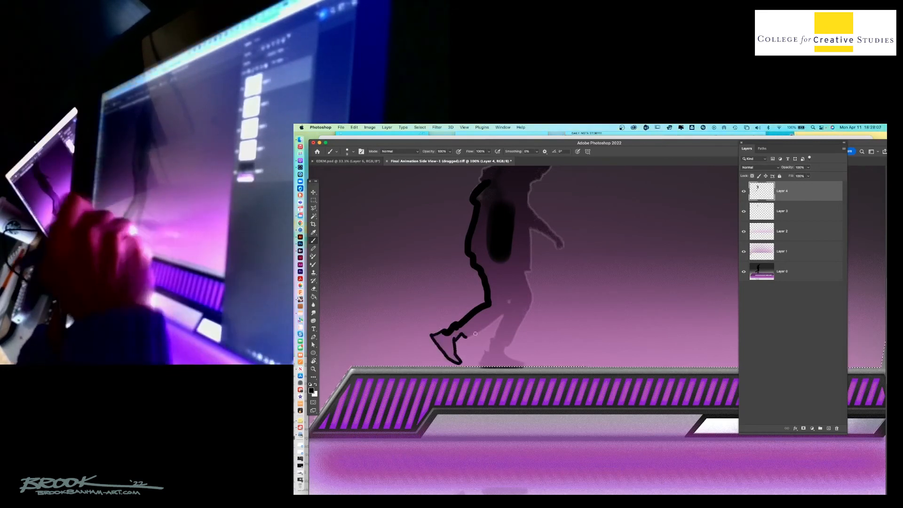
left_click_drag(454, 339, 477, 332)
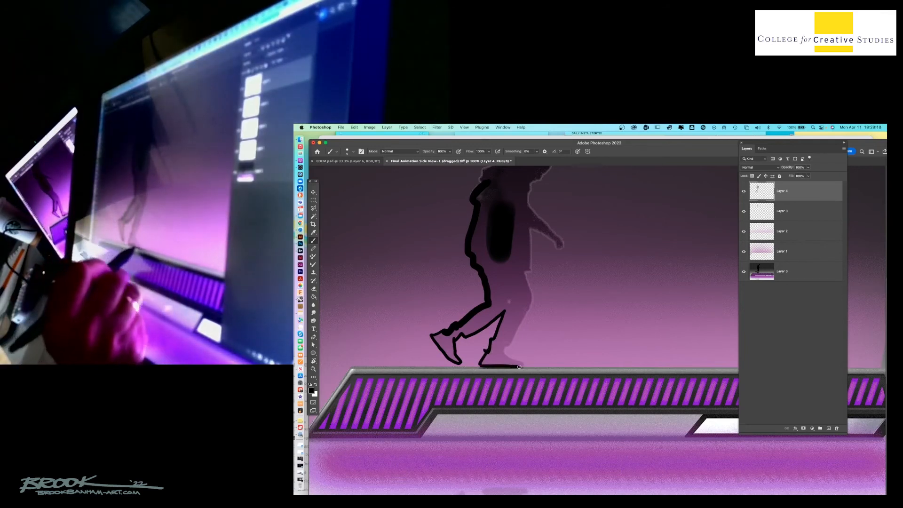
left_click_drag(503, 346, 509, 357)
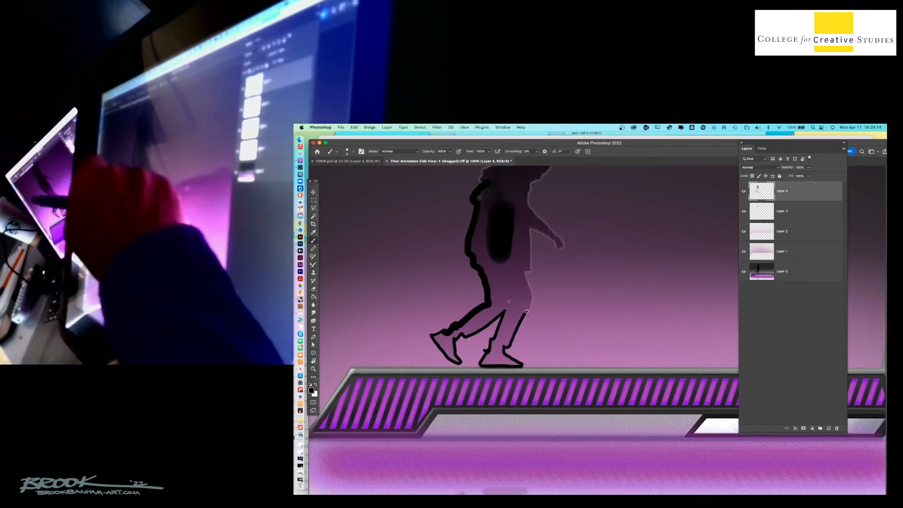
left_click_drag(505, 348, 531, 302)
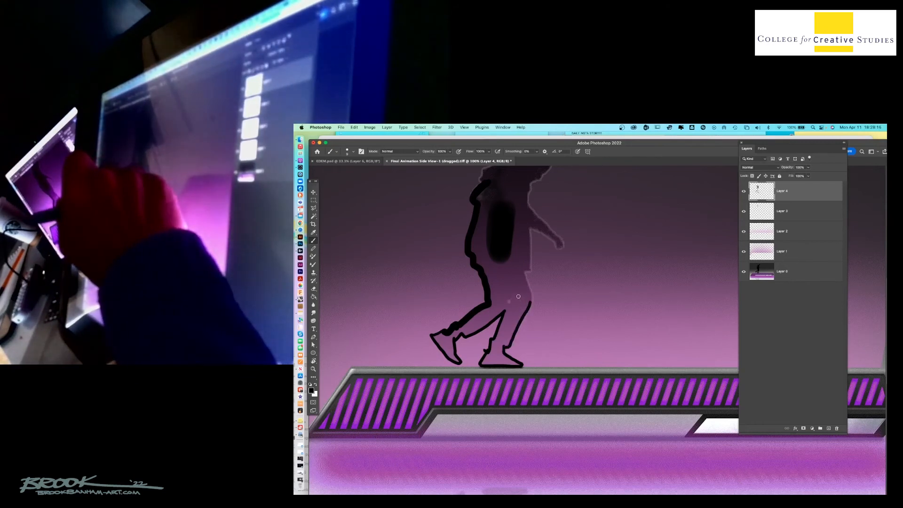
Complete the black outline around the front thigh, the gap between the legs, the jacket front, the arm, the head and the backpack.
left_click_drag(525, 272, 533, 305)
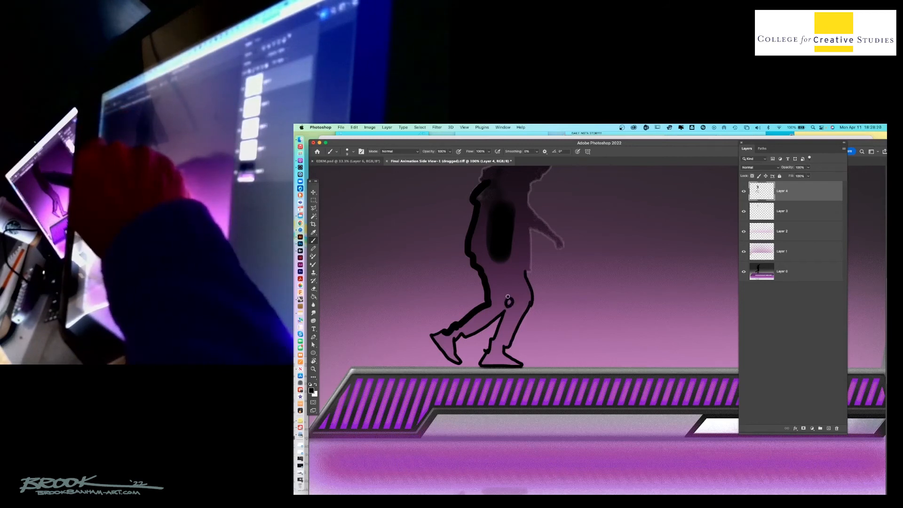
left_click_drag(530, 228, 557, 249)
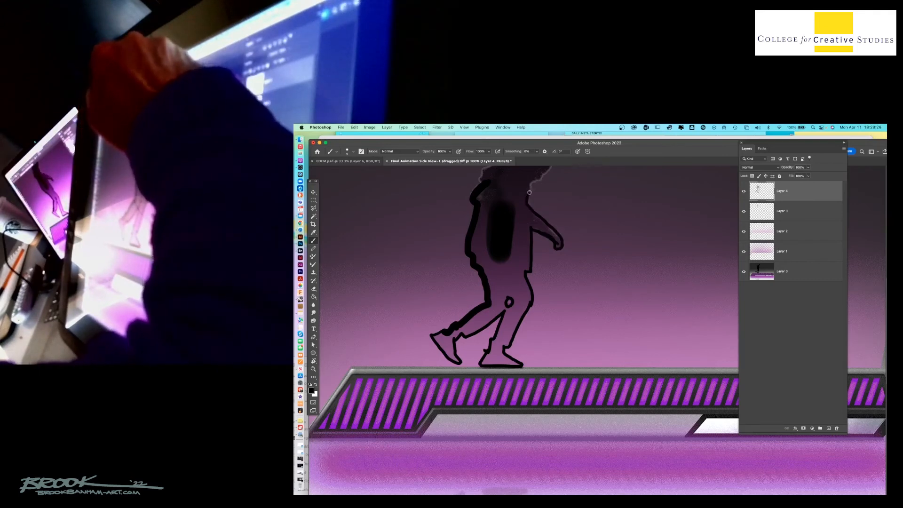
left_click_drag(533, 278, 512, 369)
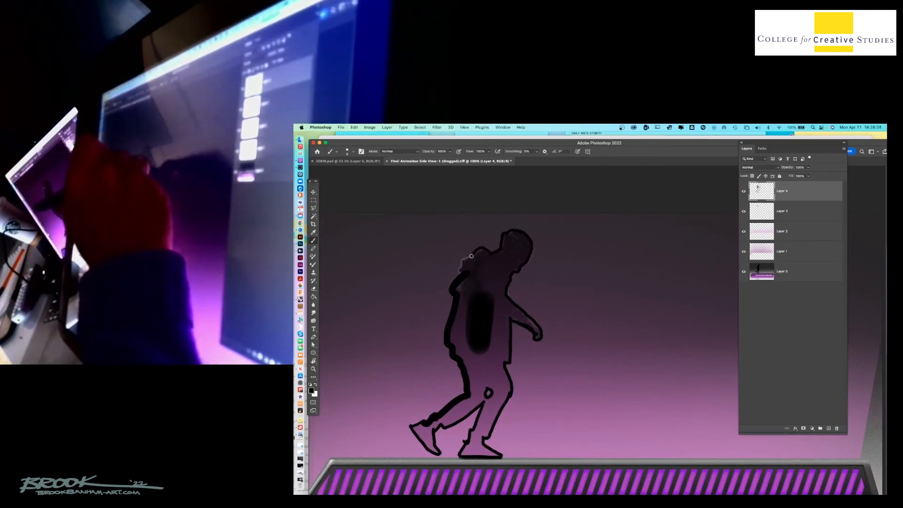
Fill the outlined figure with solid black using the Paint Bucket.
key("g")
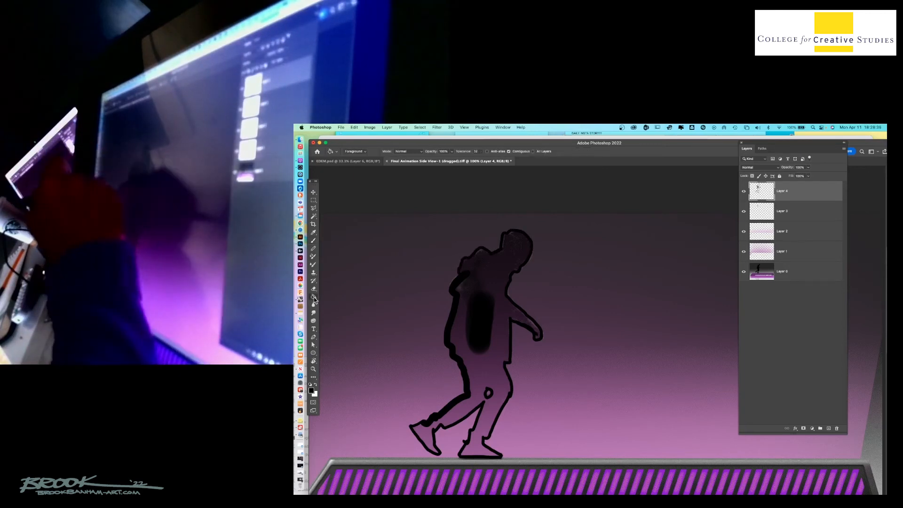
left_click(498, 278)
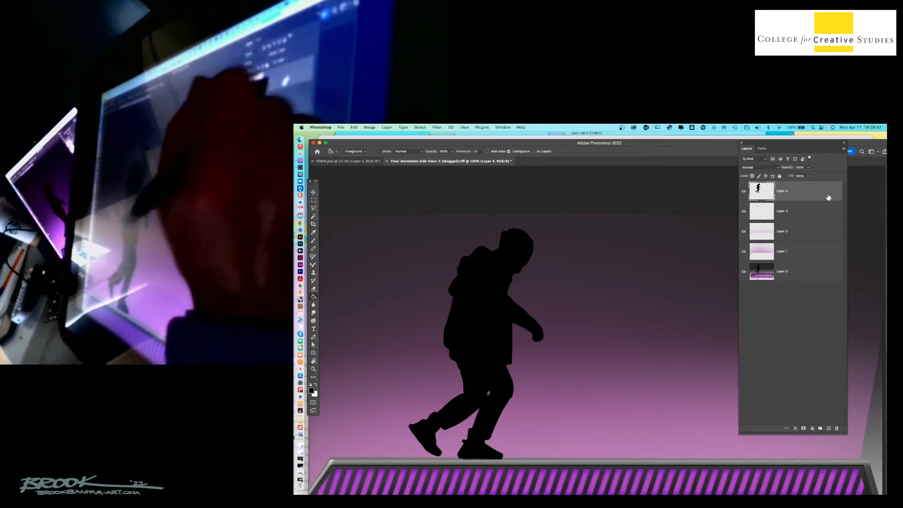
key("super+minus")
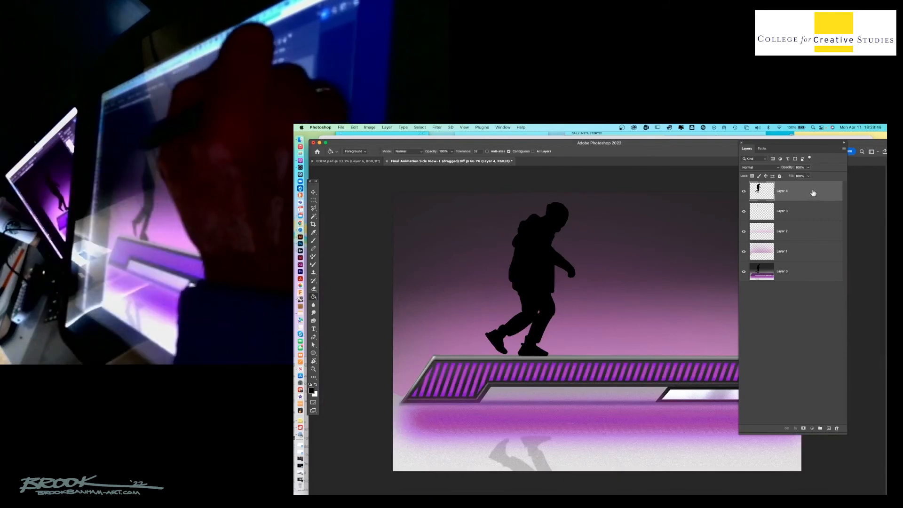
Duplicate the black silhouette layer, hide the copy and select the original silhouette below it.
left_click_drag(813, 192, 829, 428)
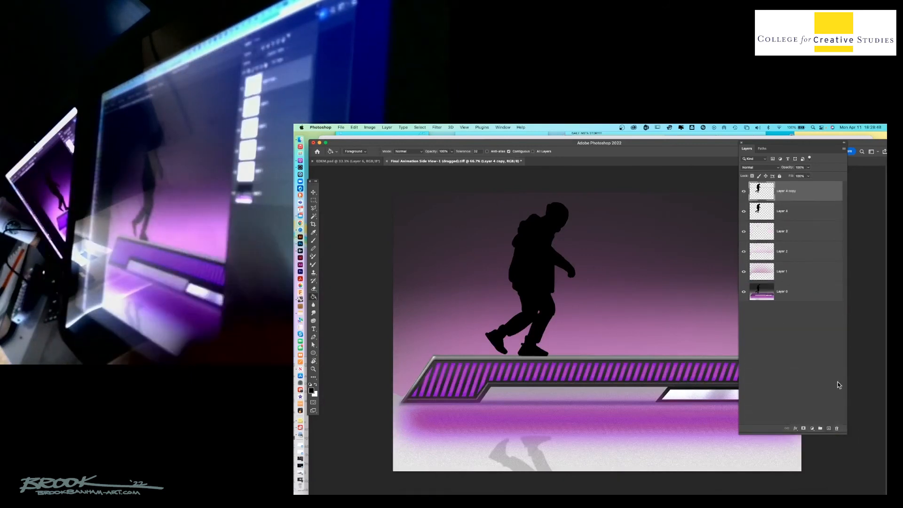
left_click(802, 208)
left_click(744, 191)
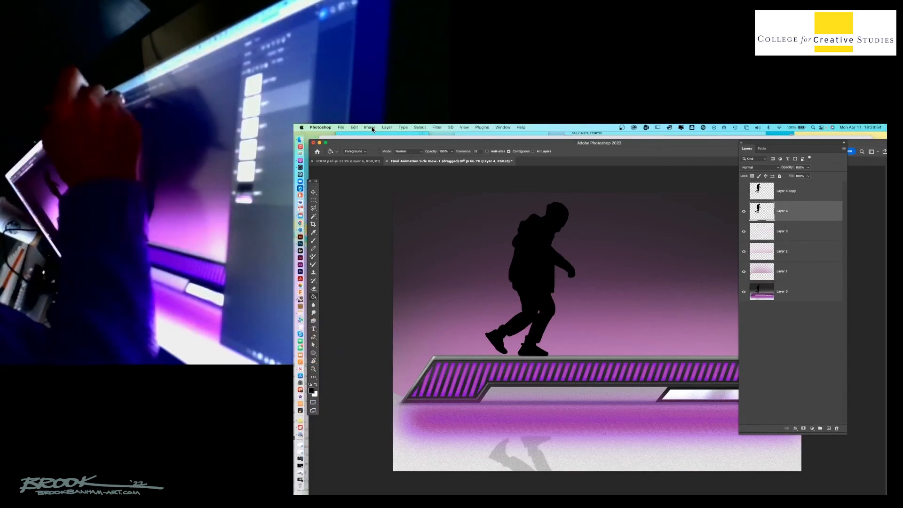
Colorize the lower silhouette bright pink with Hue/Saturation, using hue 304, saturation 100 and a raised lightness.
left_click(370, 127)
mouse_move(400, 145)
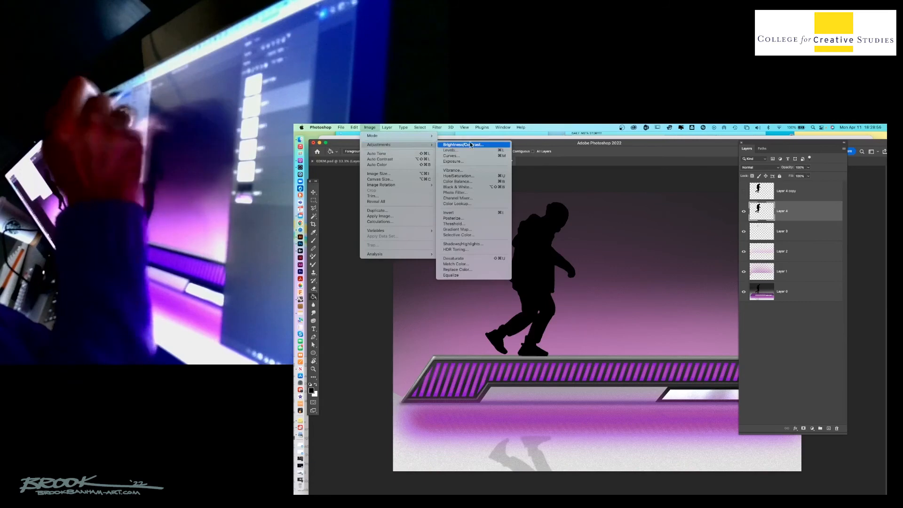
left_click(468, 176)
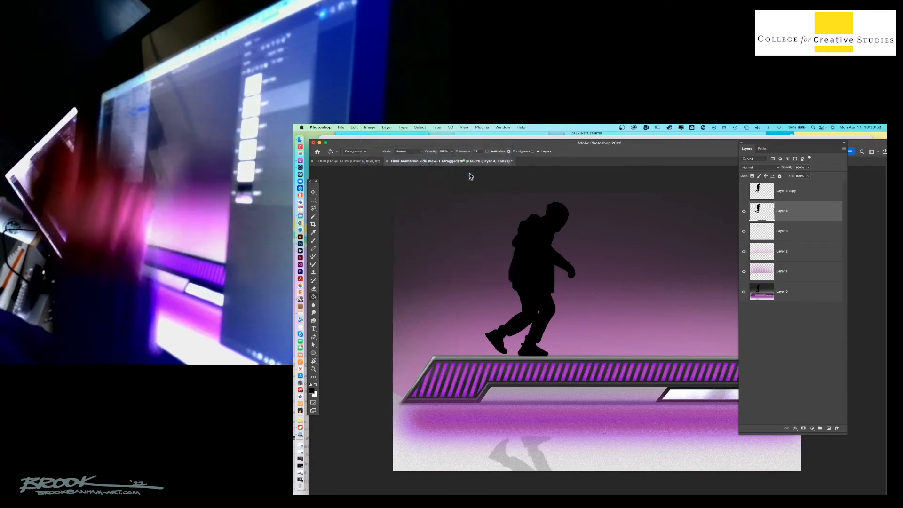
left_click_drag(726, 234, 671, 193)
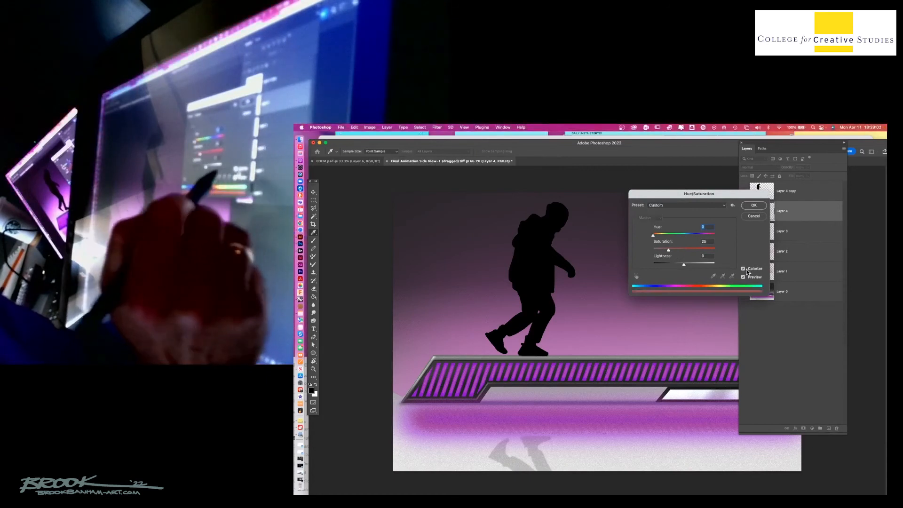
left_click_drag(684, 265, 694, 264)
left_click_drag(653, 239, 706, 238)
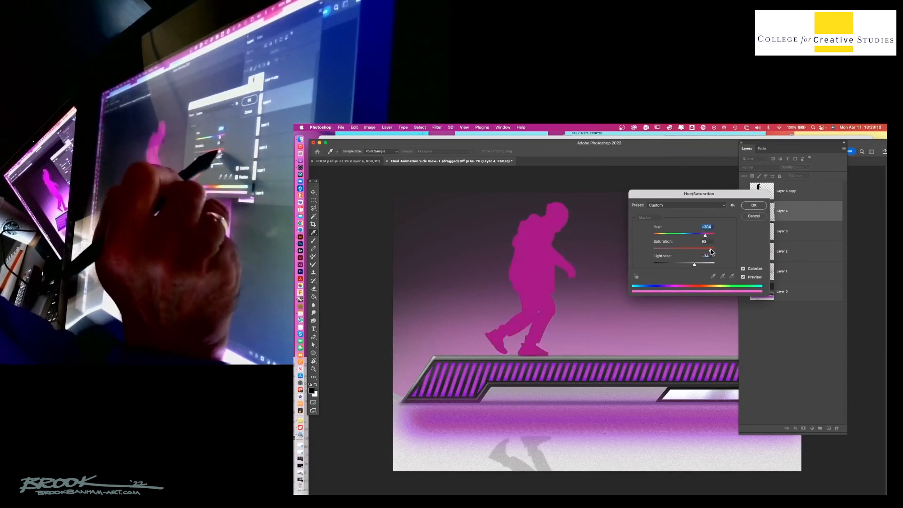
left_click_drag(694, 265, 696, 266)
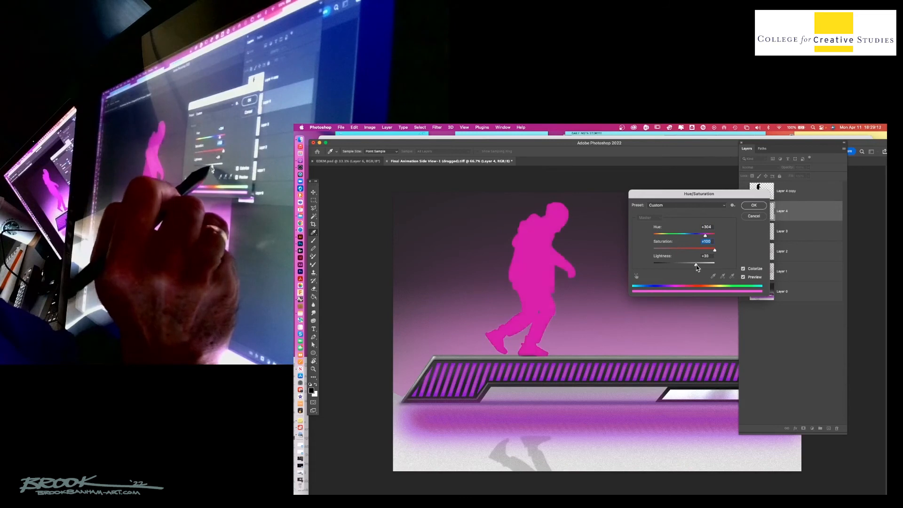
left_click(753, 205)
Show the black copy again and shift the pink silhouette slightly so it forms a thin rim light along the figure's front.
left_click(744, 191)
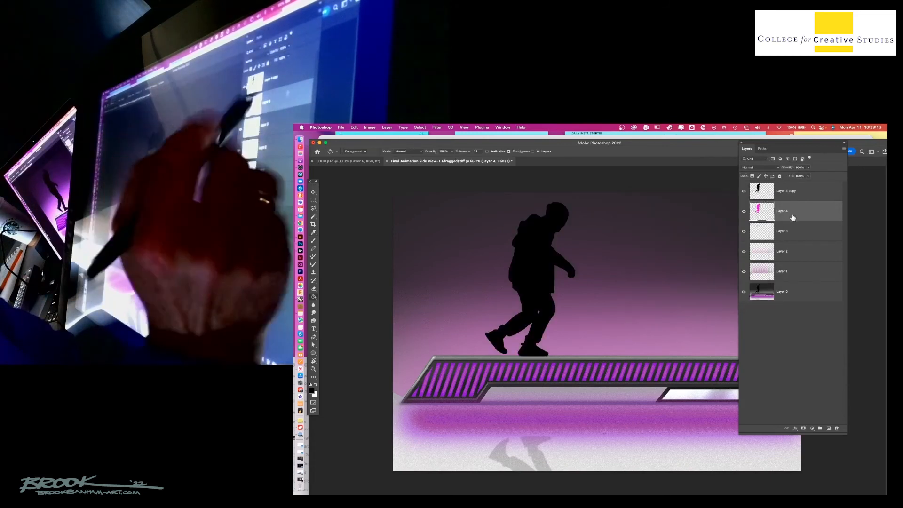
left_click(312, 192)
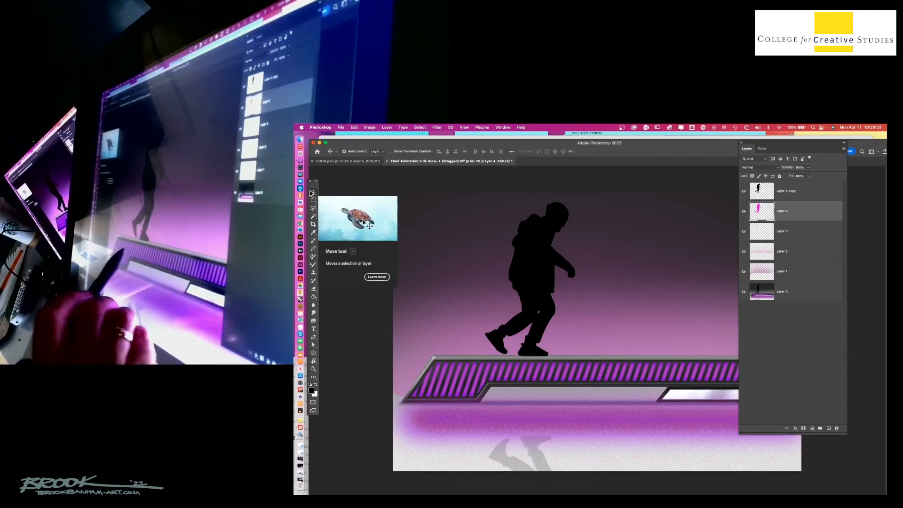
left_click_drag(536, 143, 537, 142)
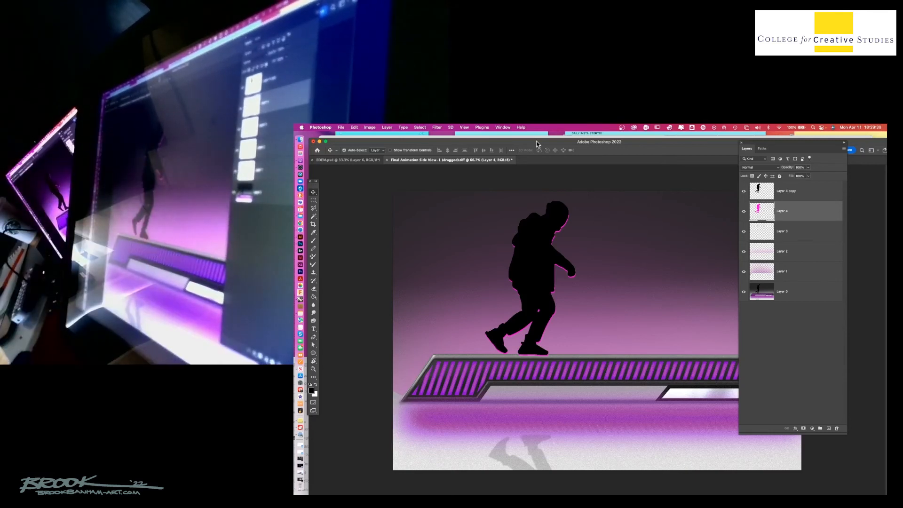
Hide every layer above the original image and compare the frame with and without the first glow layer.
key("super+minus")
key("super+minus")
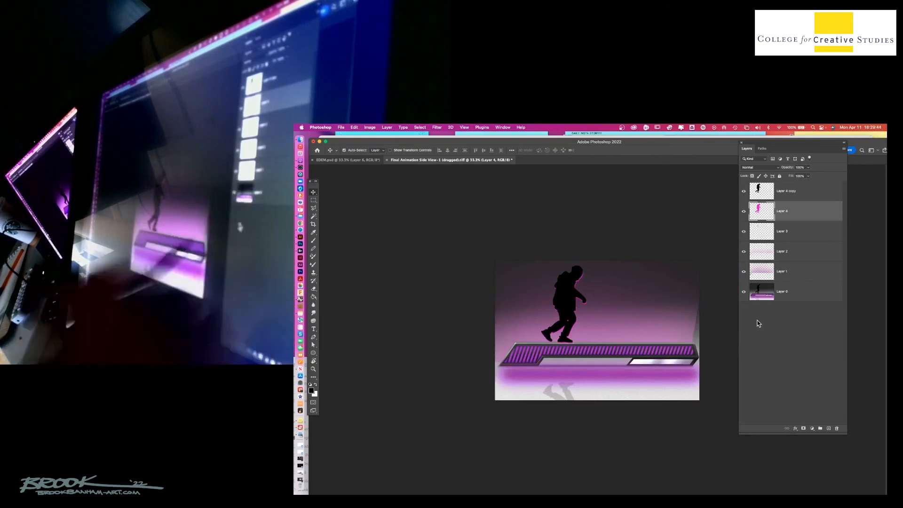
left_click_drag(744, 272, 743, 195)
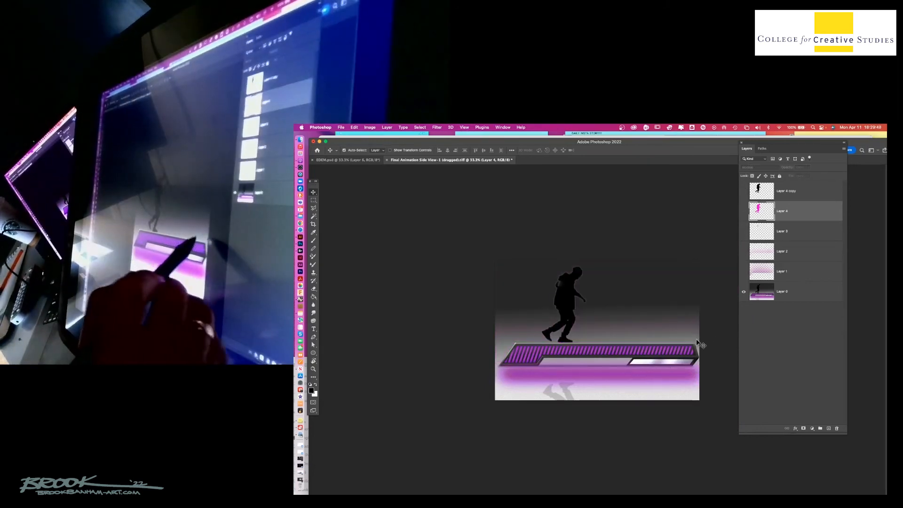
left_click(743, 272)
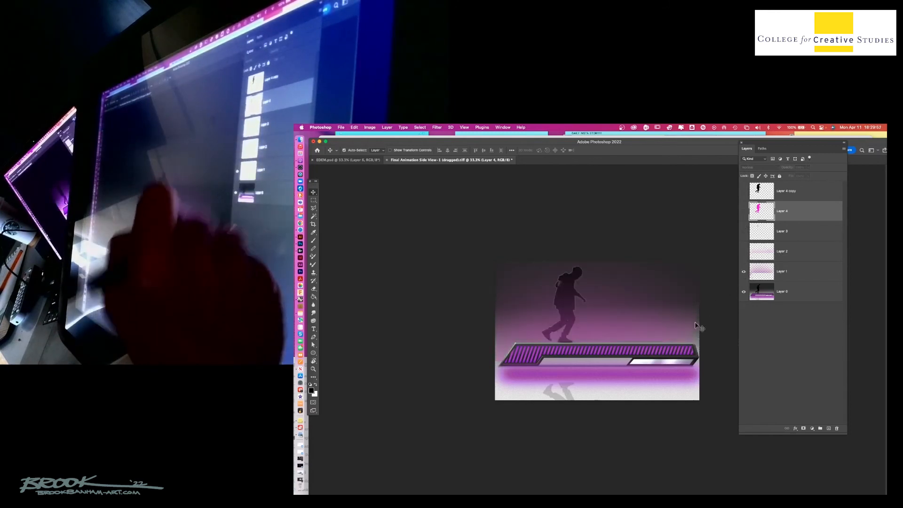
left_click(744, 271)
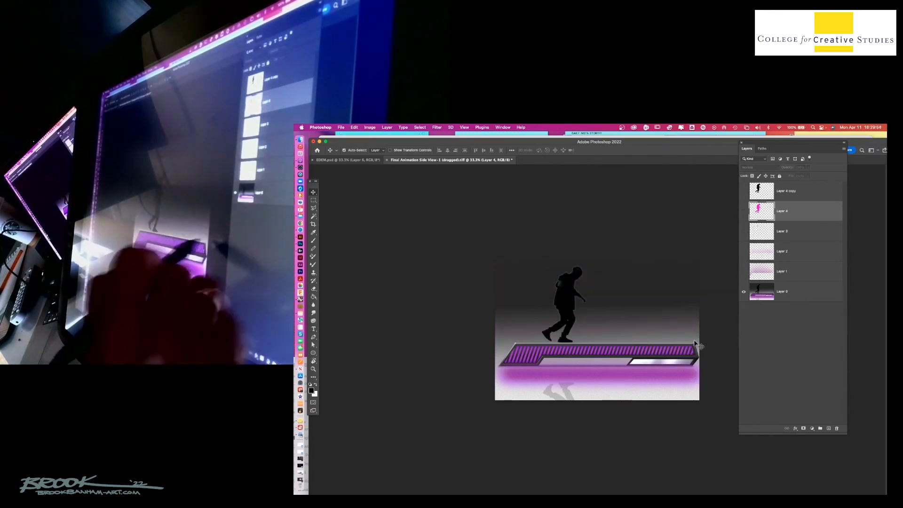
Subtract the area below the device's lower edge from the background selection with the Polygonal Lasso.
key("l")
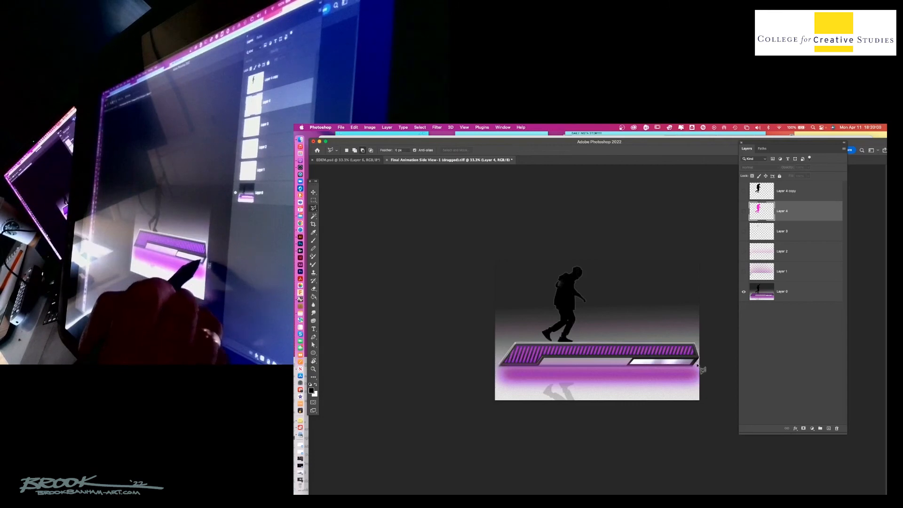
mouse_move(699, 365)
left_mouse_down()
mouse_move(708, 365)
mouse_move(712, 267)
mouse_move(572, 246)
mouse_move(481, 313)
mouse_move(490, 366)
left_mouse_up()
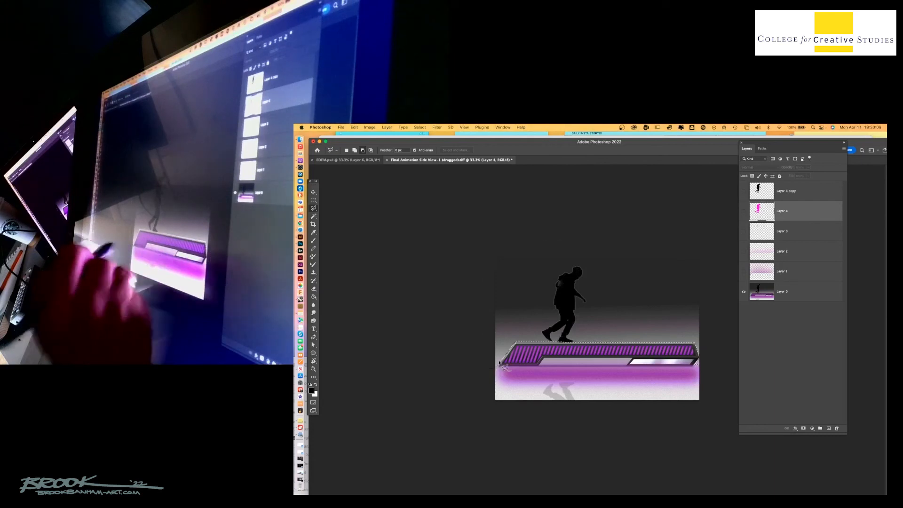
Add a new layer directly above the original image and fill the selected background with black.
left_click(800, 291)
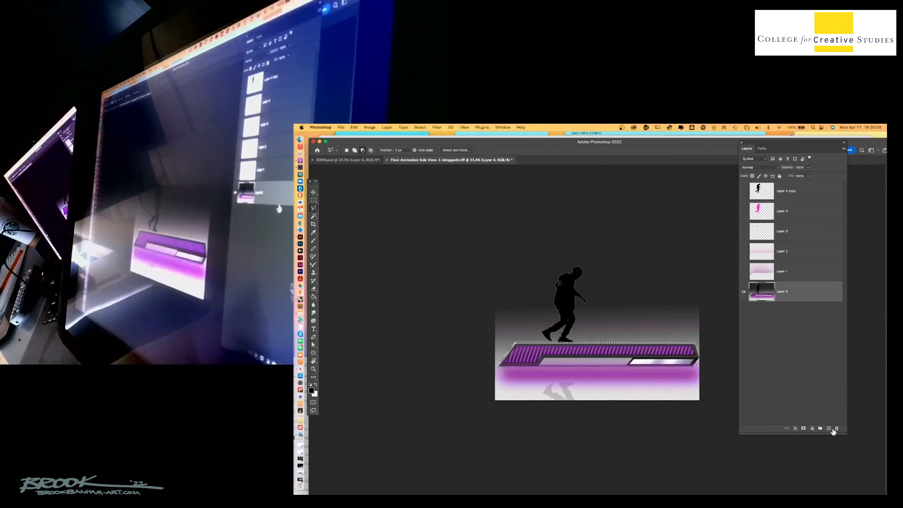
left_click(830, 429)
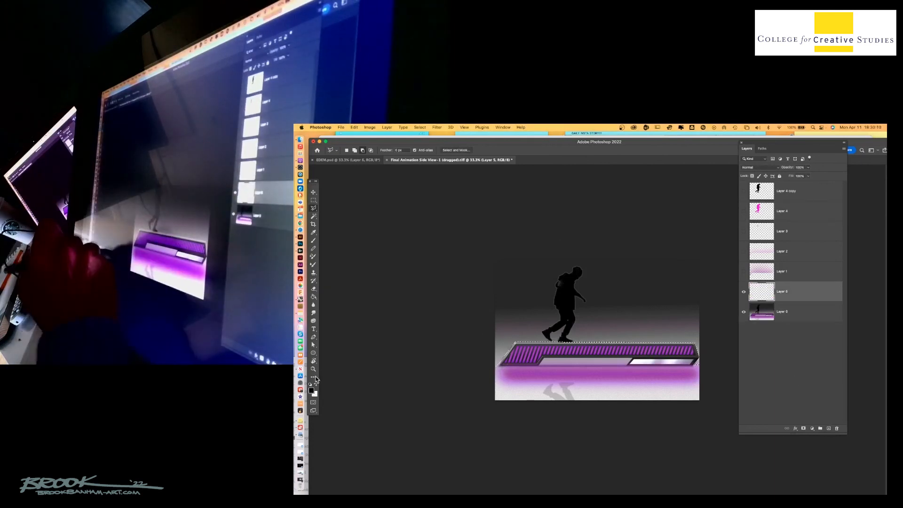
left_click(314, 297)
left_click(659, 311)
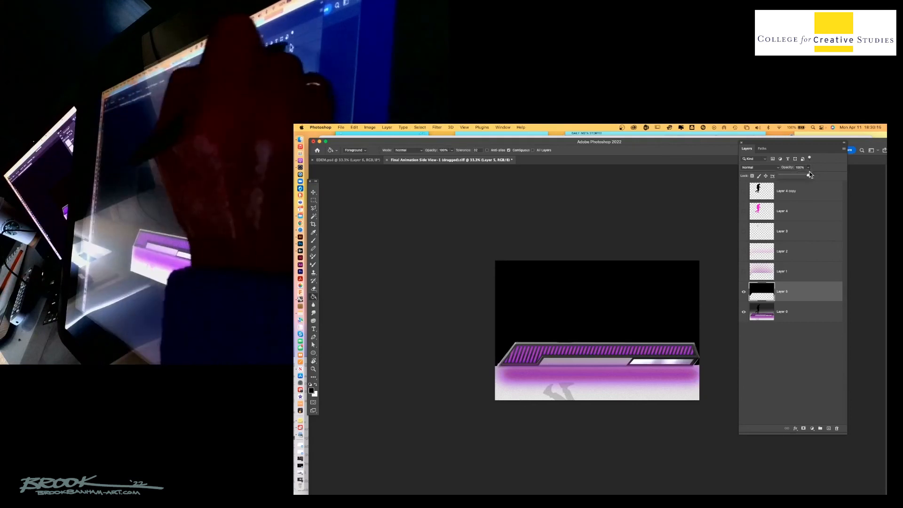
Lower the black background layer's opacity to 77% and show the black and pink silhouette layers again.
left_click(808, 167)
left_click_drag(807, 176, 802, 180)
left_click(744, 192)
left_click(745, 212)
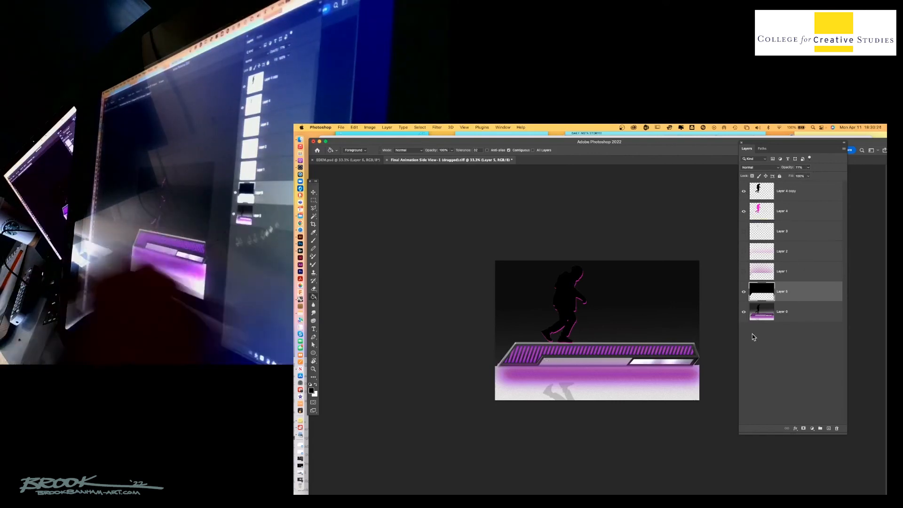
Outline the grey inset strip on the device's front with the Polygonal Lasso, fill it with black, and show the three glow layers again.
left_click(314, 208)
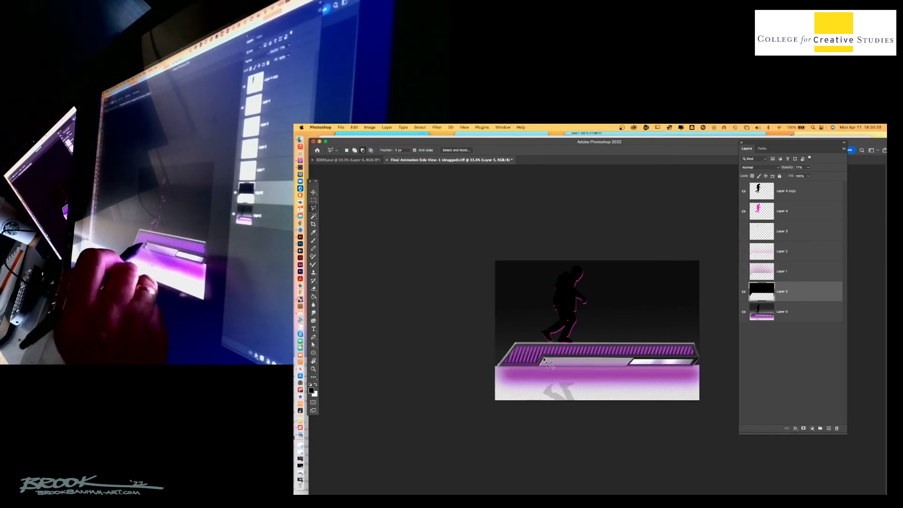
left_click(314, 297)
left_click(586, 365)
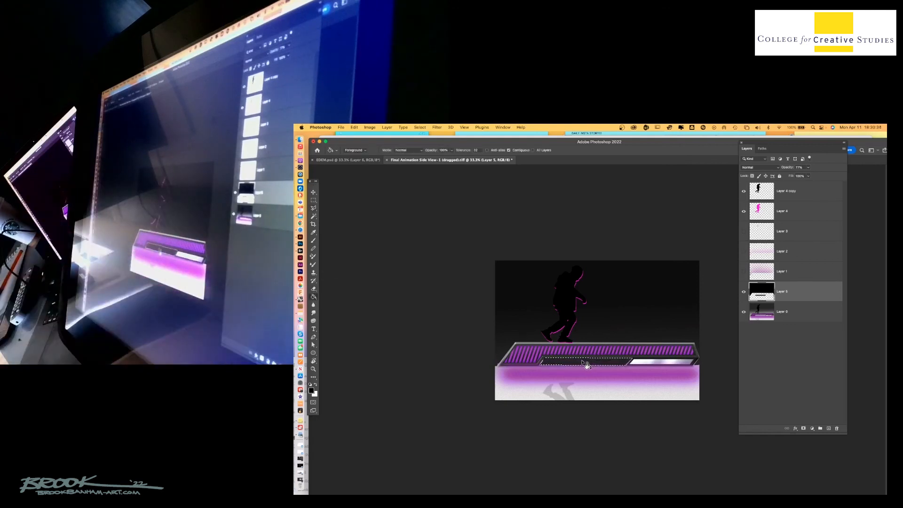
key("cmd+d")
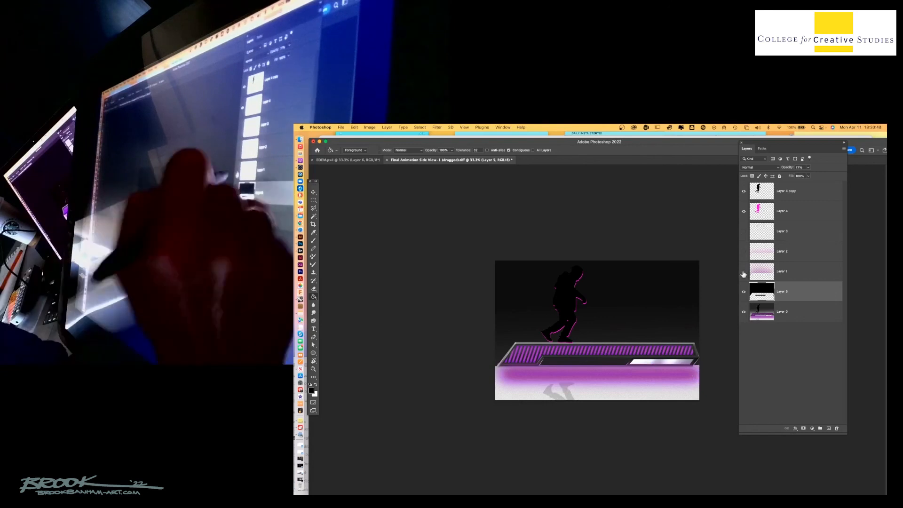
left_click_drag(743, 272, 744, 231)
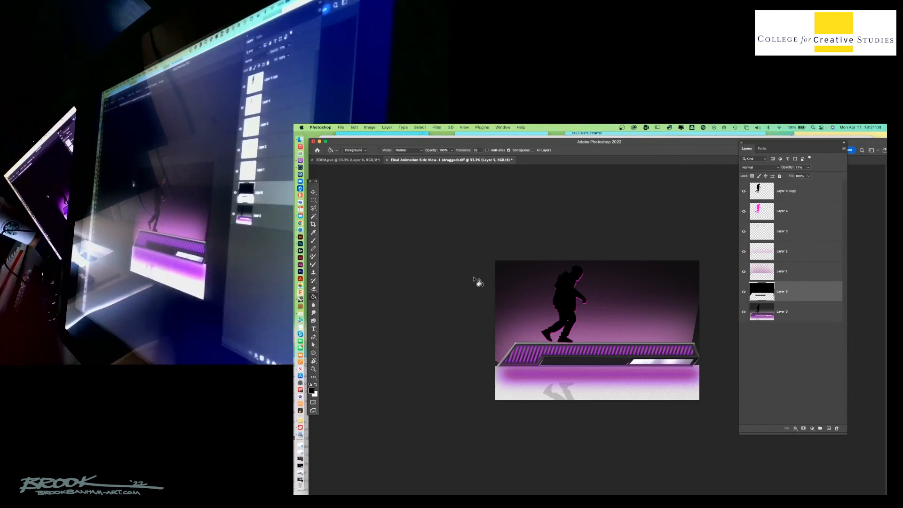
Start saving the document under a new name, EDEM1, and open the file format choices.
left_click(341, 127)
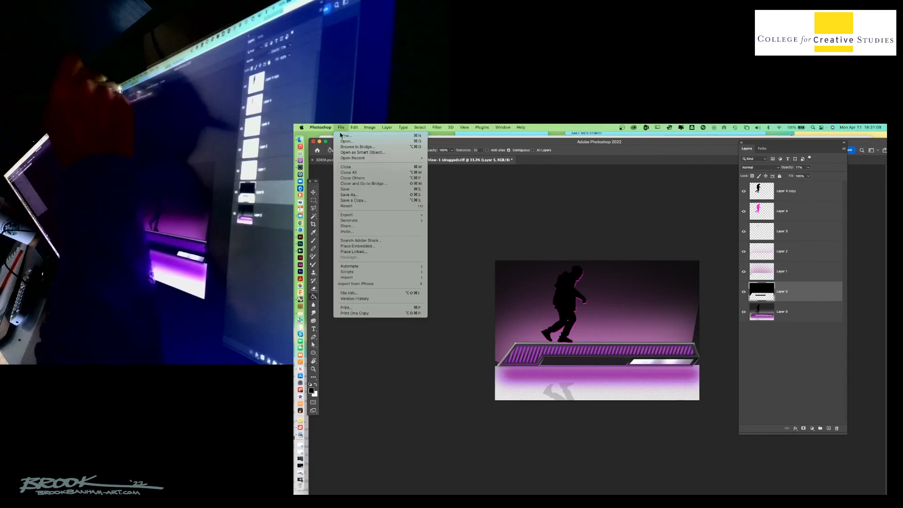
left_click(348, 195)
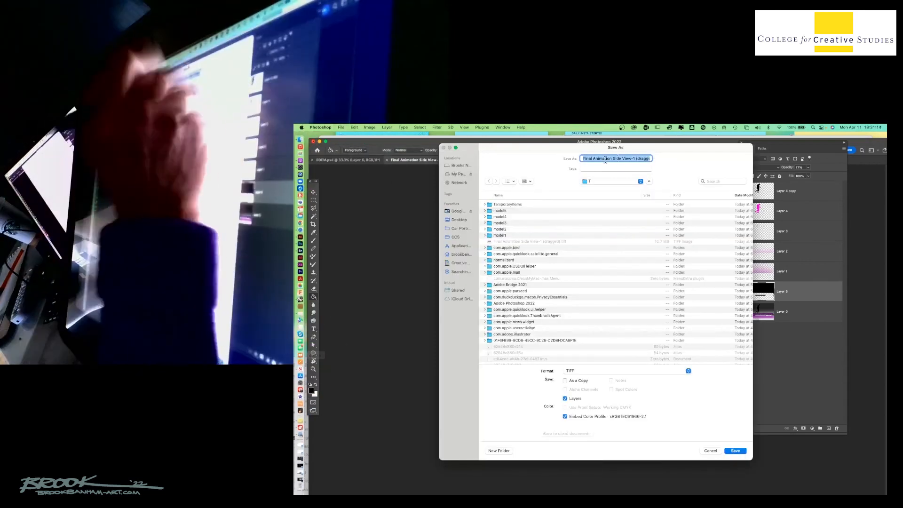
left_click(583, 158)
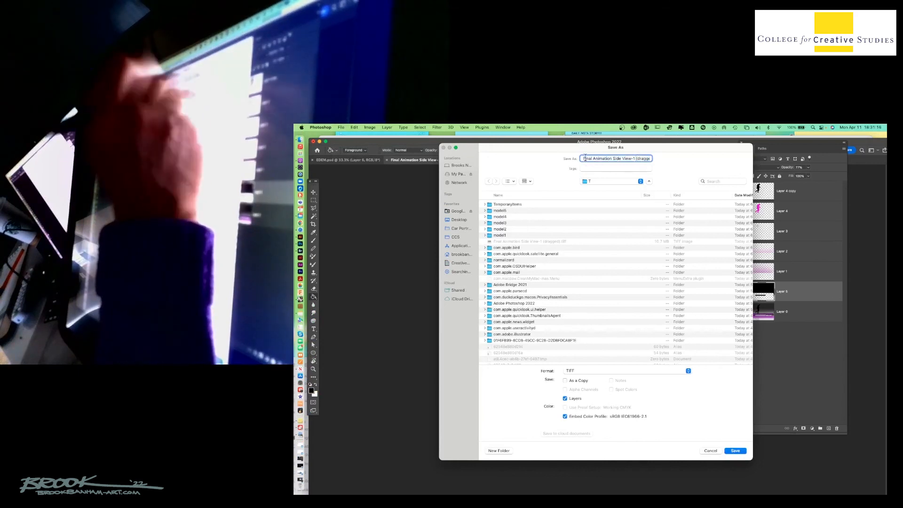
left_click_drag(583, 158, 643, 160)
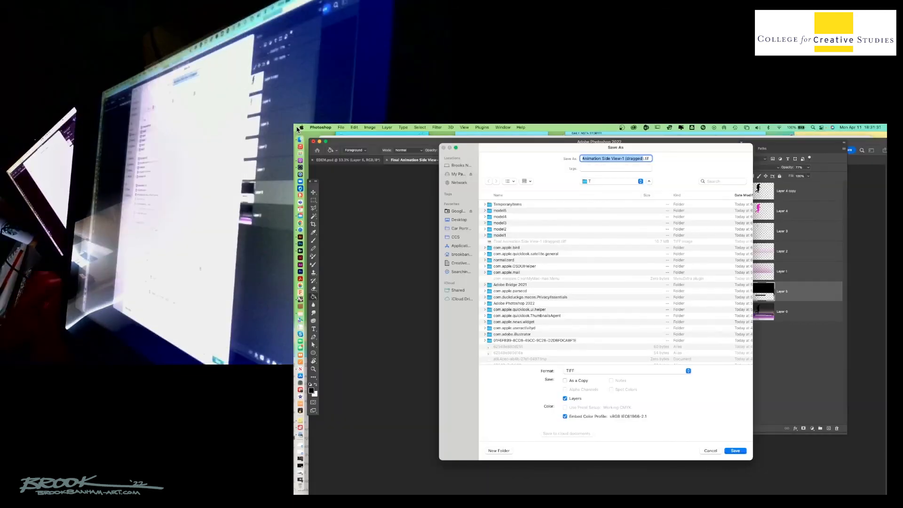
type("EDEM1")
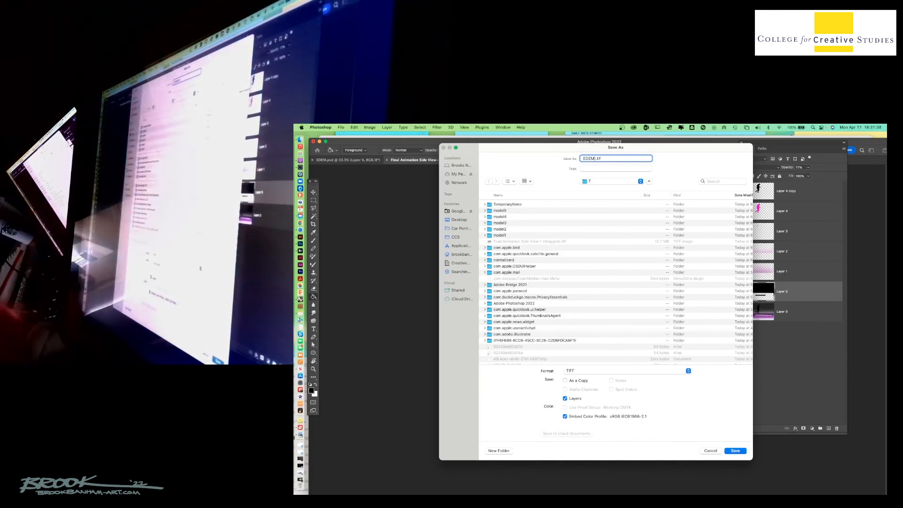
left_click(589, 372)
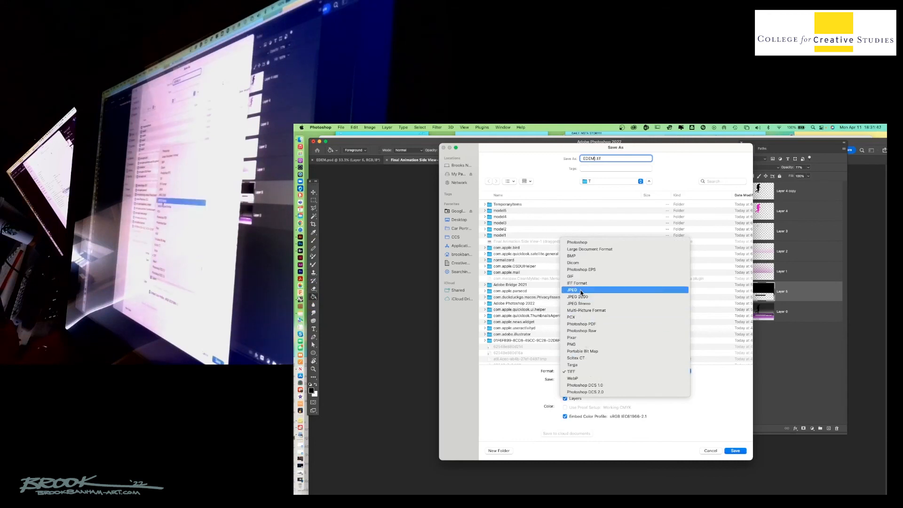